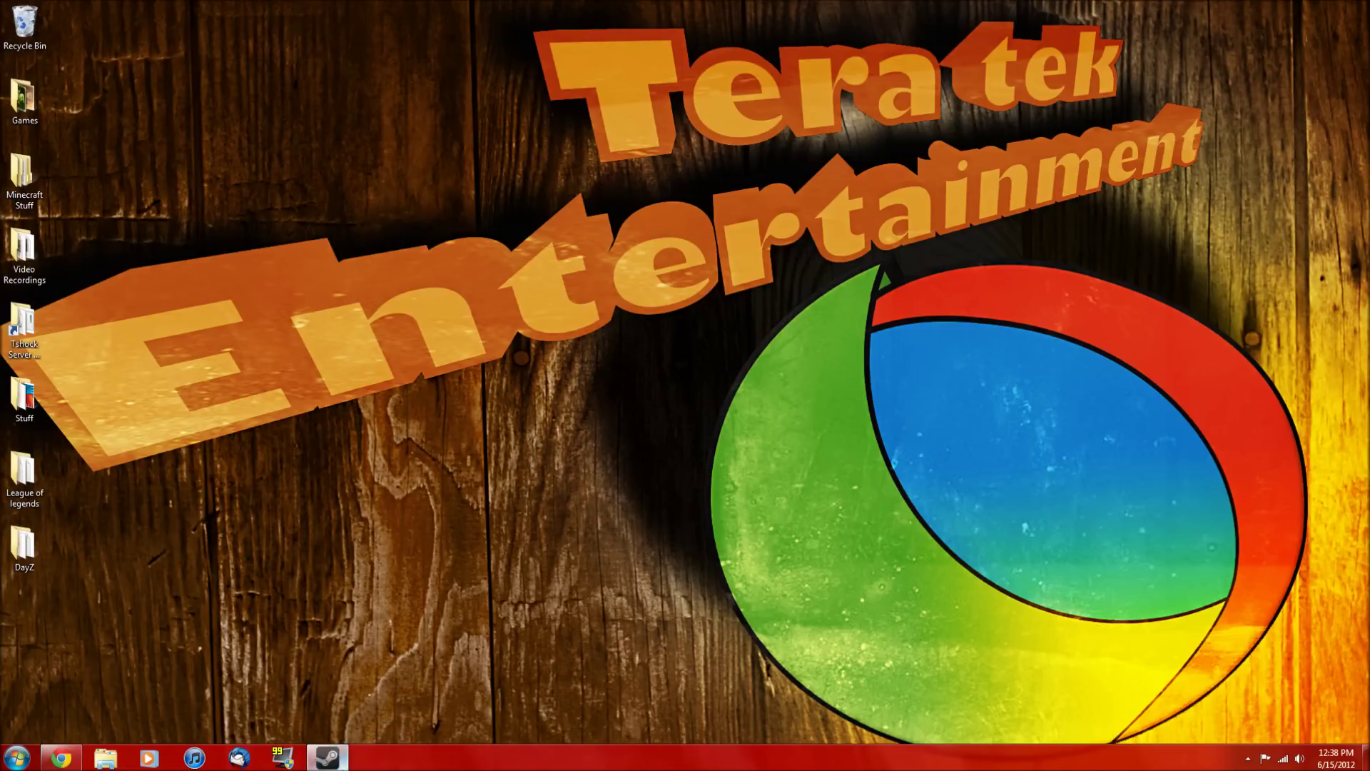
Check the Steam library for ARMA 2 and ARMA 2: Operation Arrowhead, and minimize Steam
left_click(328, 757)
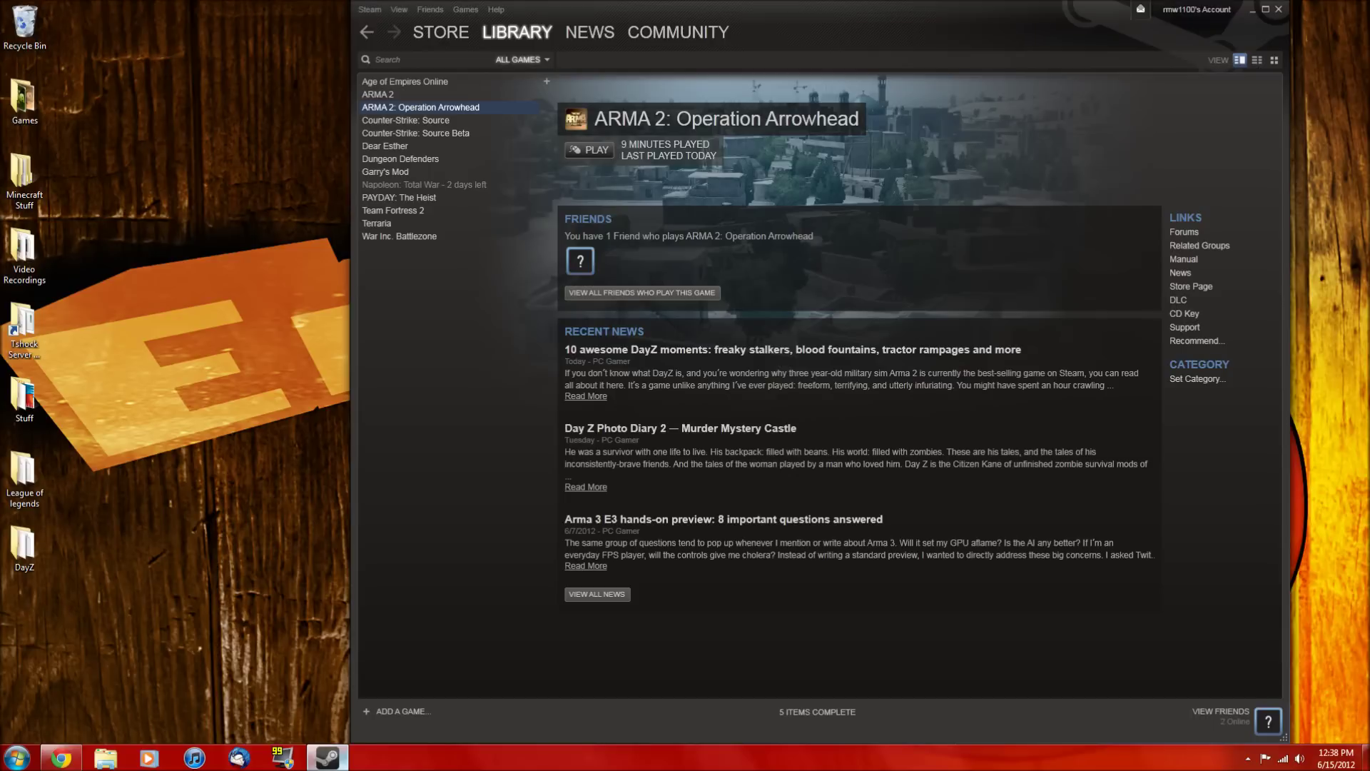
left_click(385, 95)
left_click(396, 108)
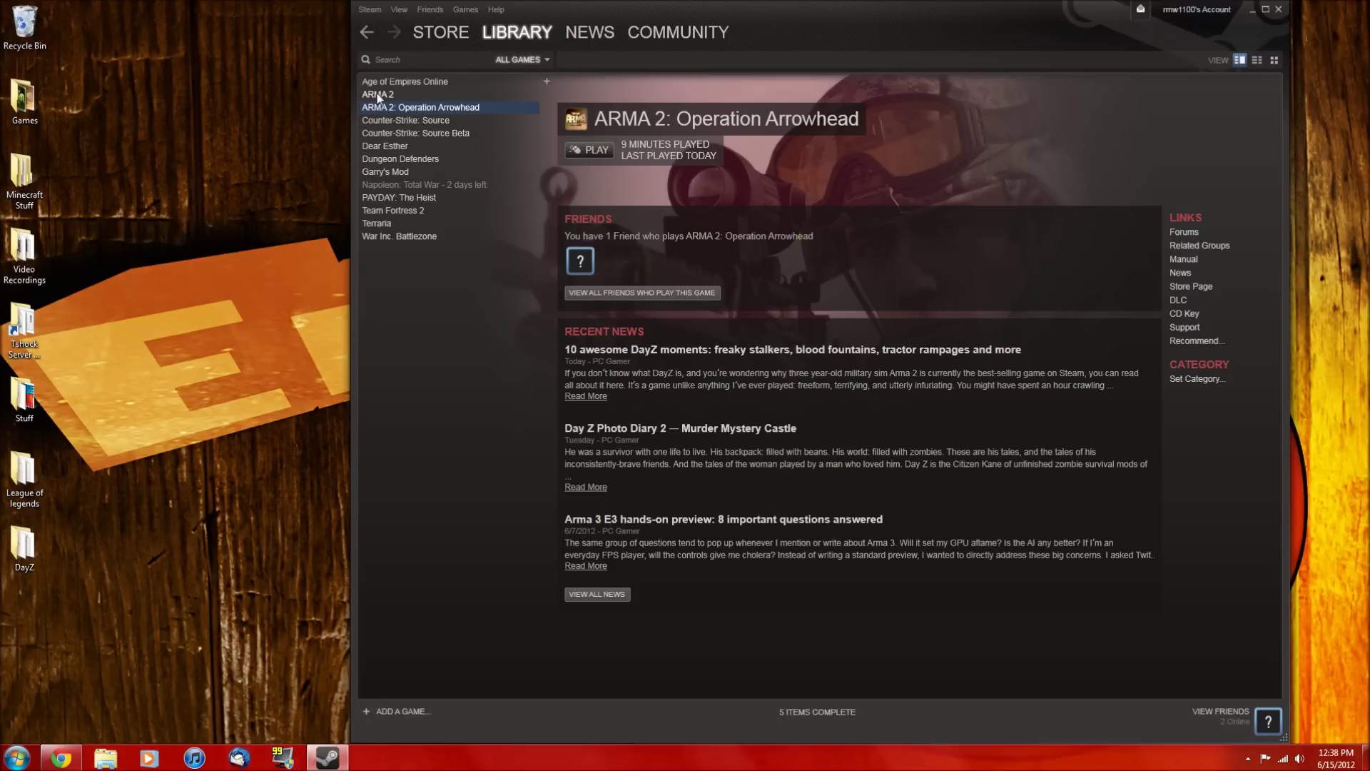
left_click(1253, 12)
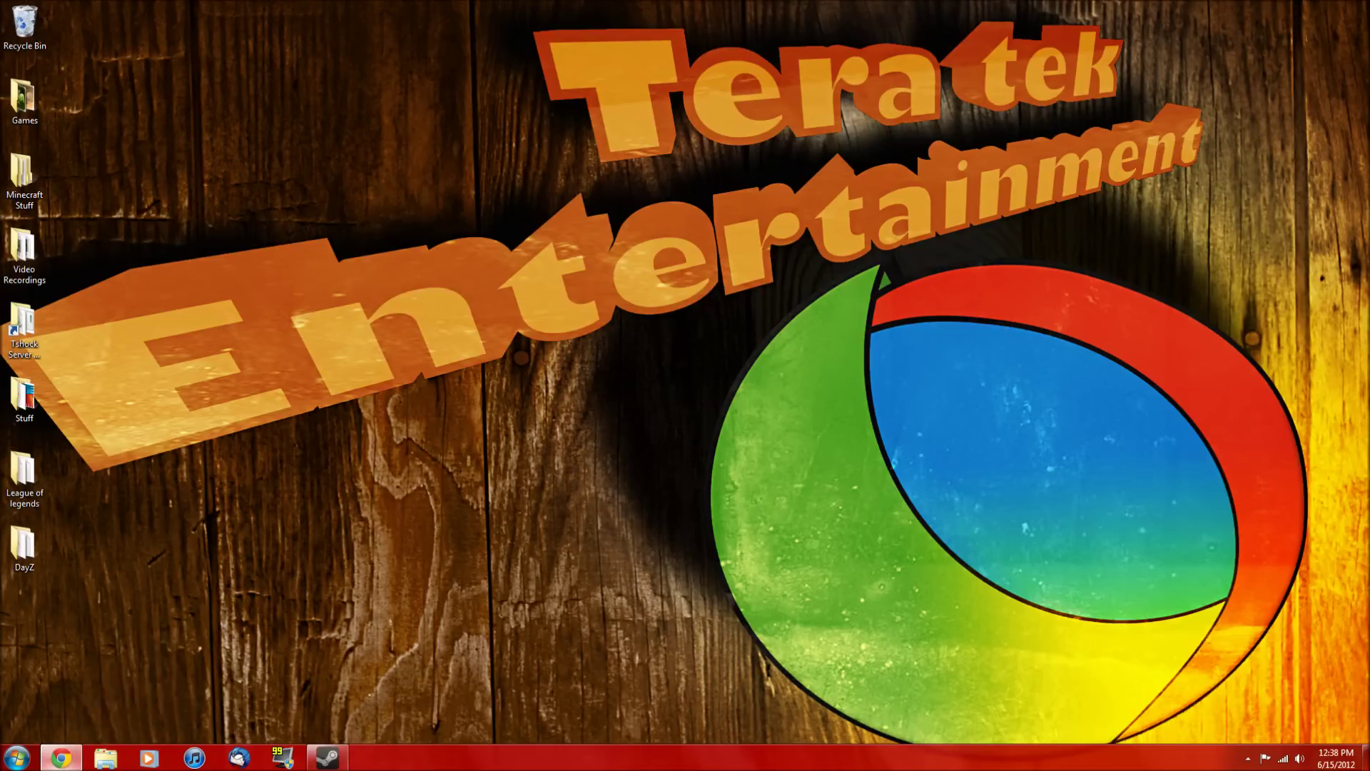
Switch to Chrome and go back to the dayzmod.com home page
left_click(61, 758)
left_click(234, 83)
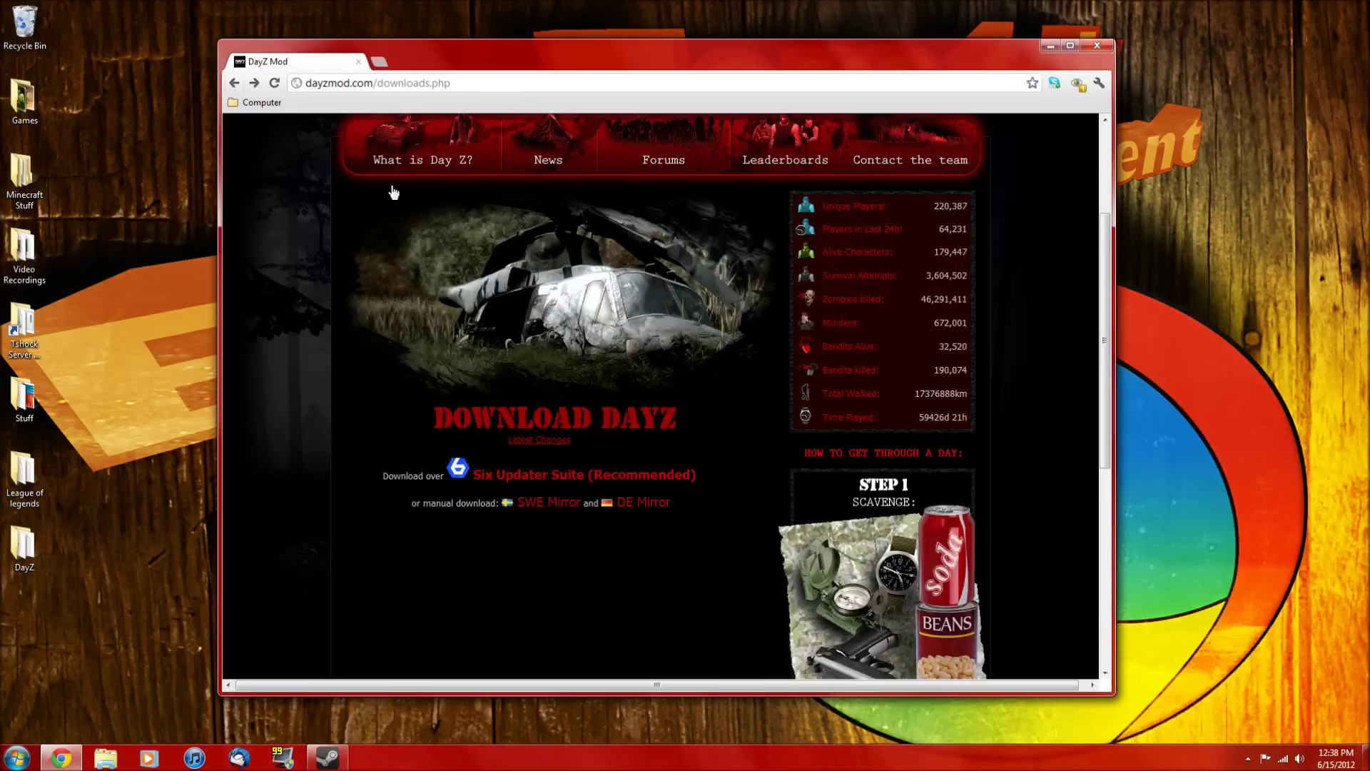
scroll(627, 285, "up", 3)
left_click(593, 191)
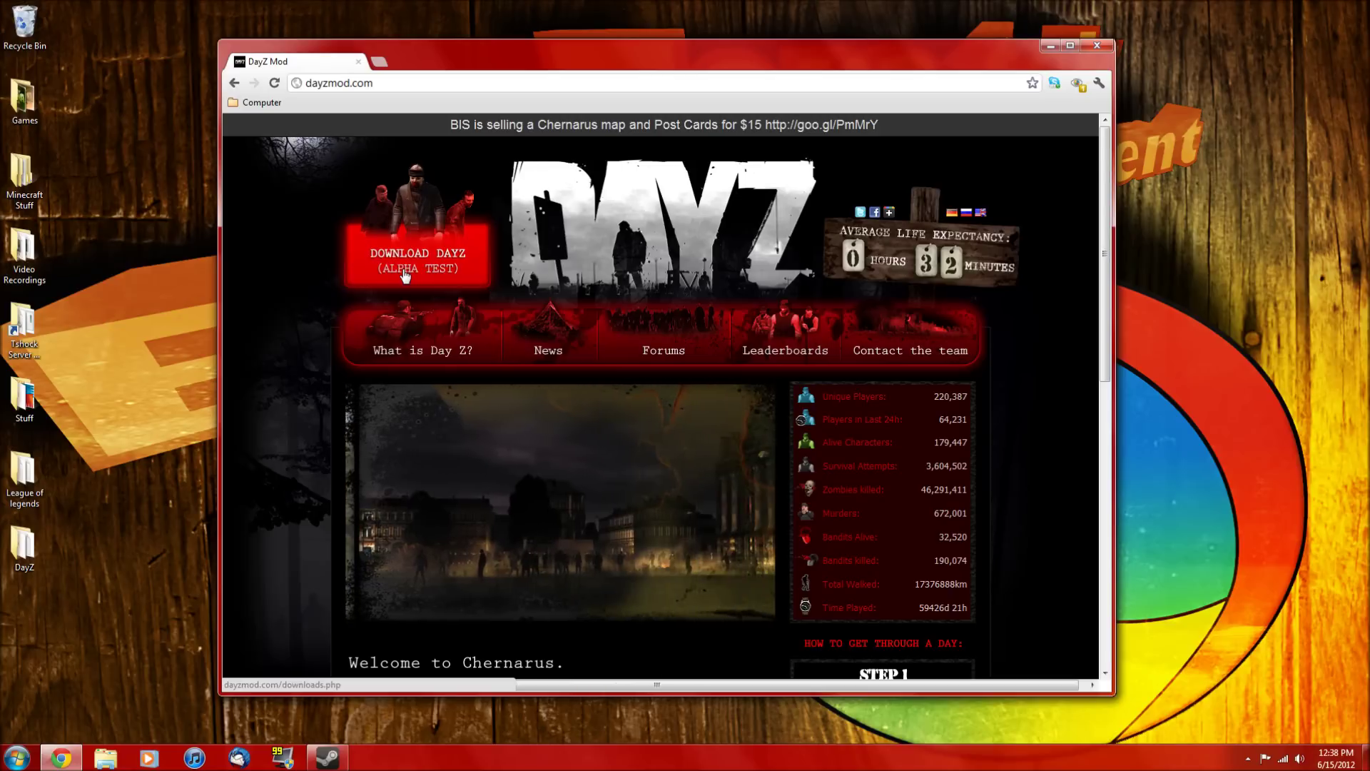
Go to the DayZ alpha test download page and open the SWE Mirror's index of mod files
left_click(404, 274)
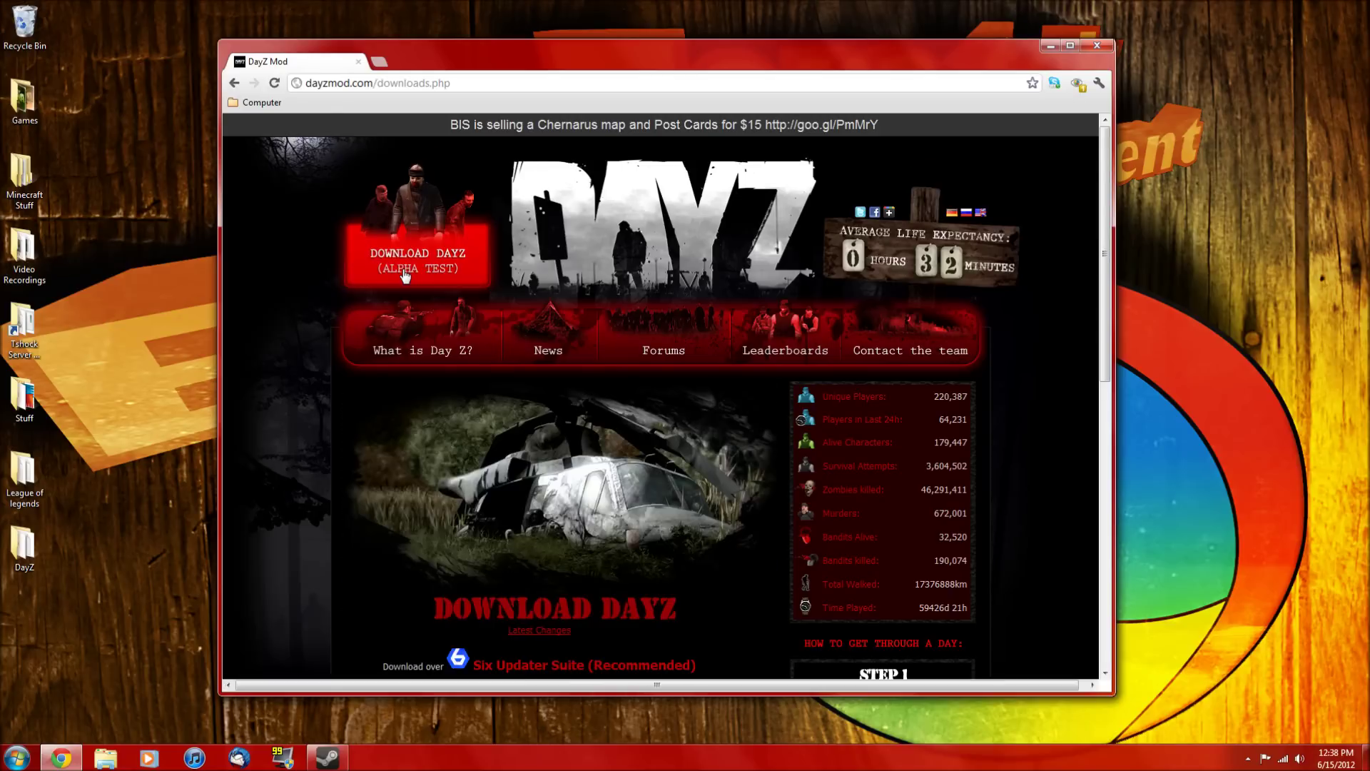
scroll(286, 499, "down", 6)
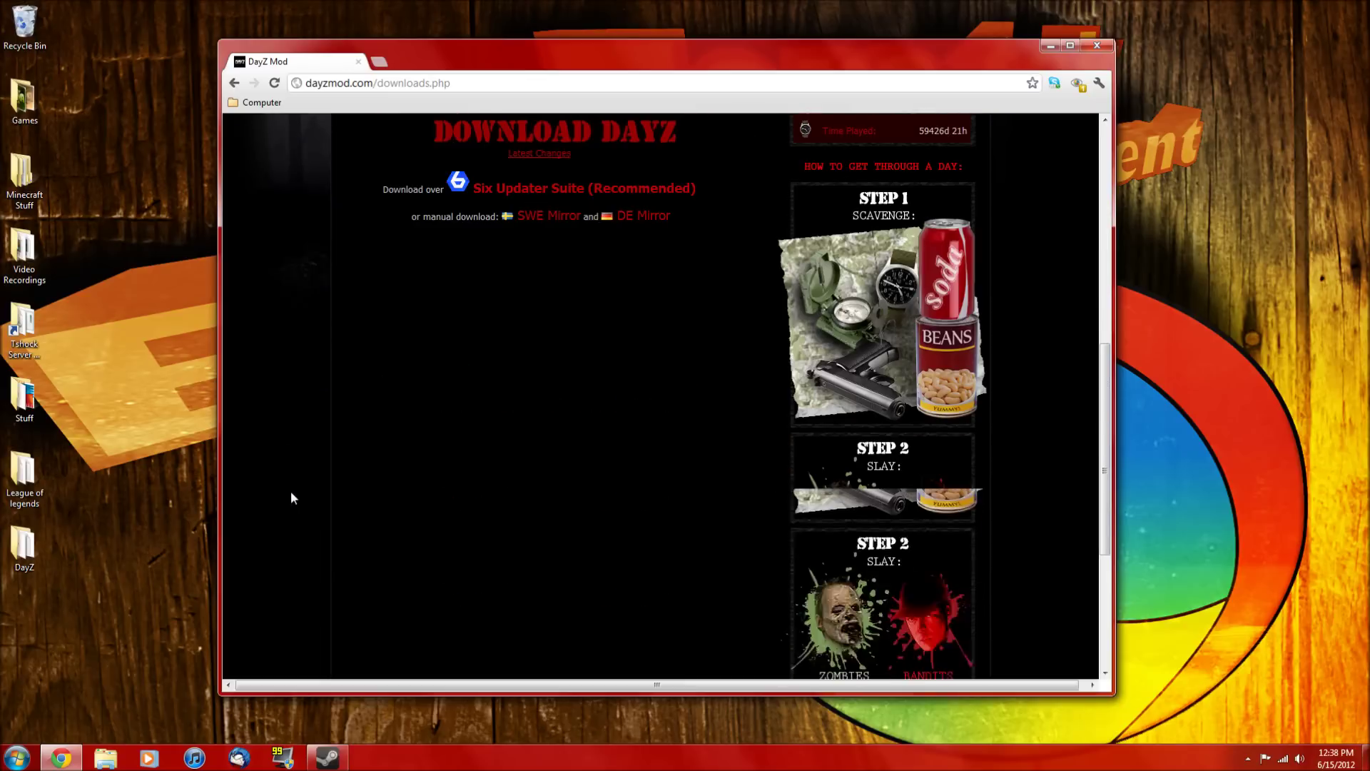
scroll(300, 467, "up", 4)
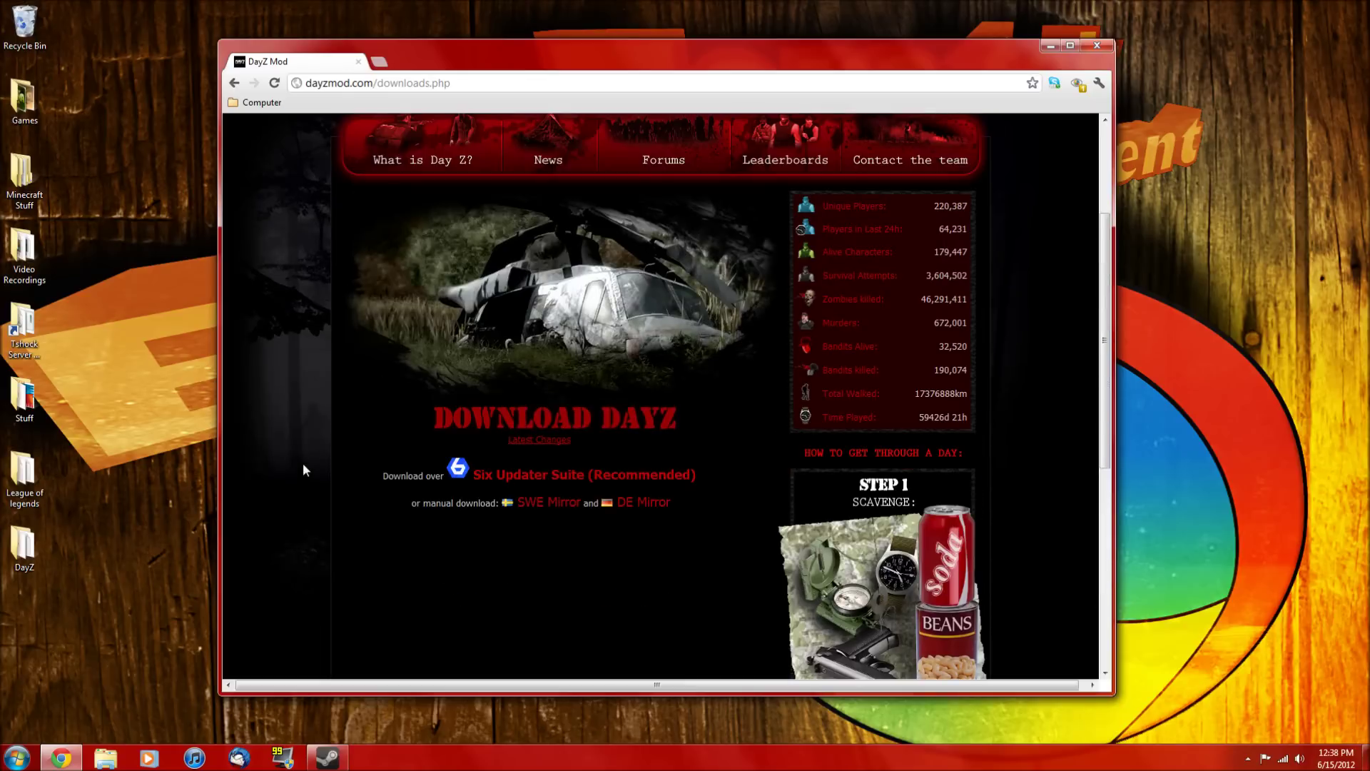
left_click(532, 505)
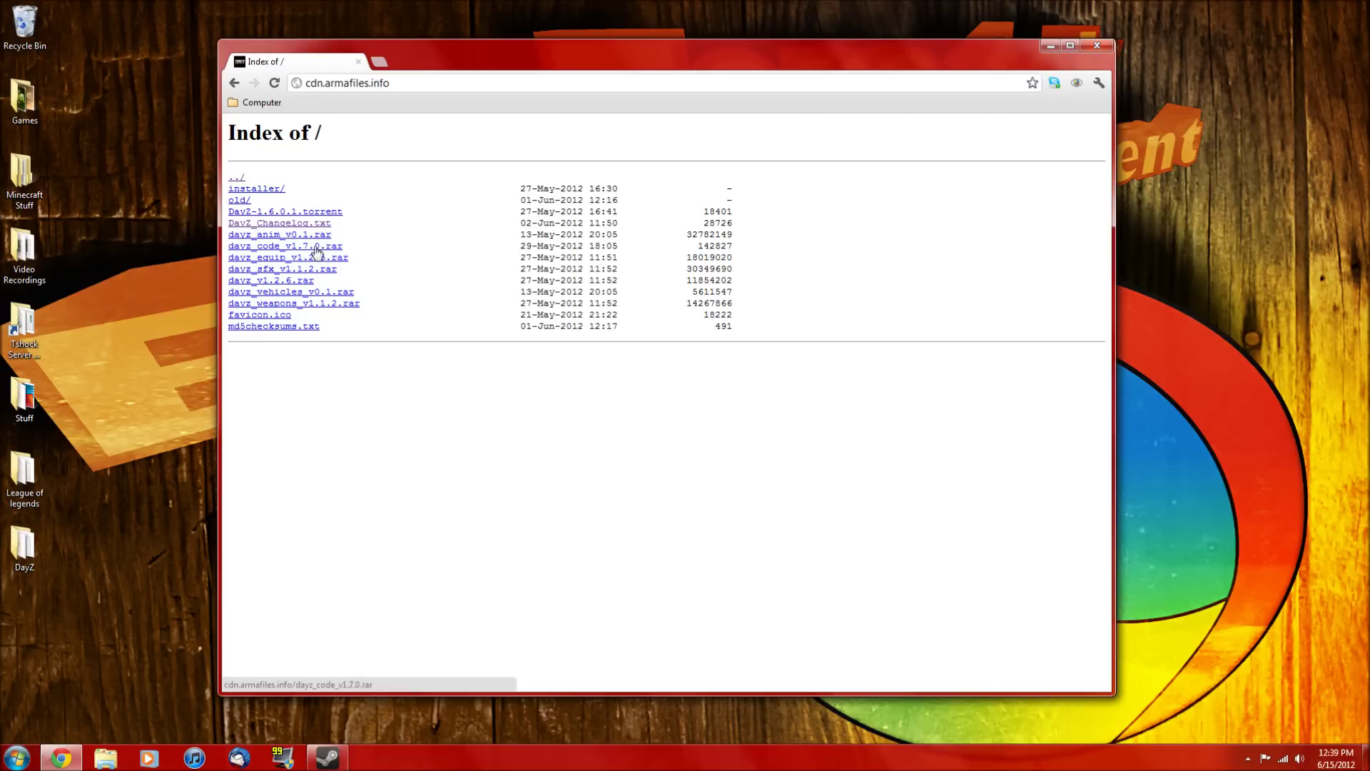
right_click(288, 226)
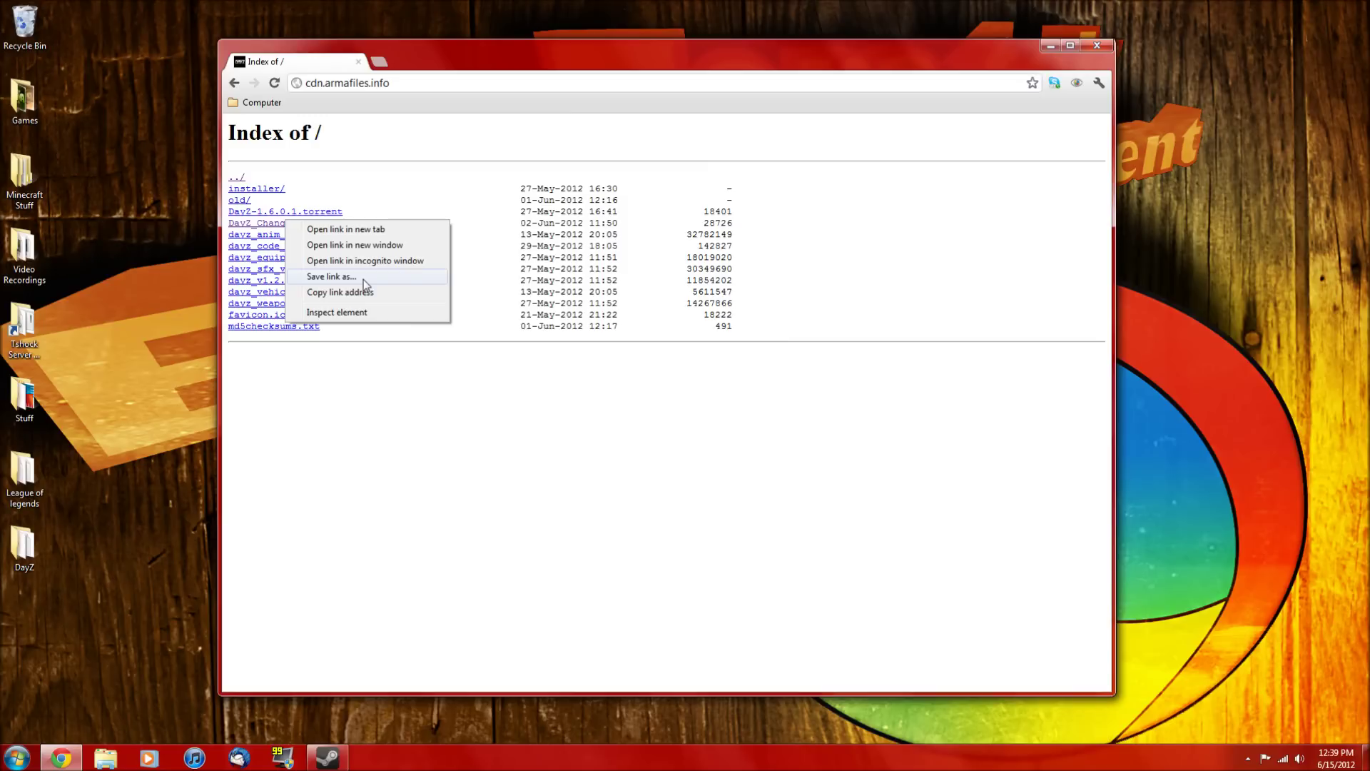
left_click(366, 468)
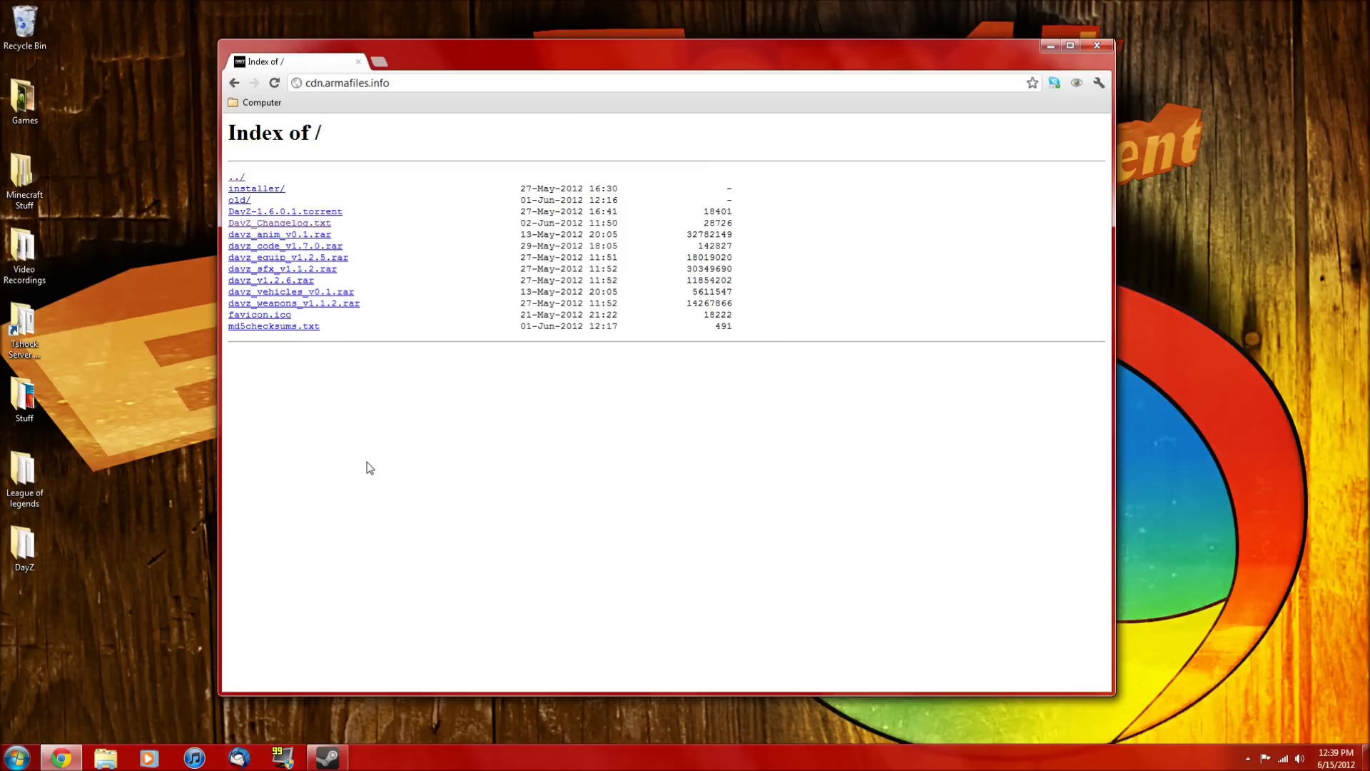
Minimize Chrome, open the desktop's DayZ folder and snap its window to the right half of the screen
left_click(1050, 46)
double_click(22, 549)
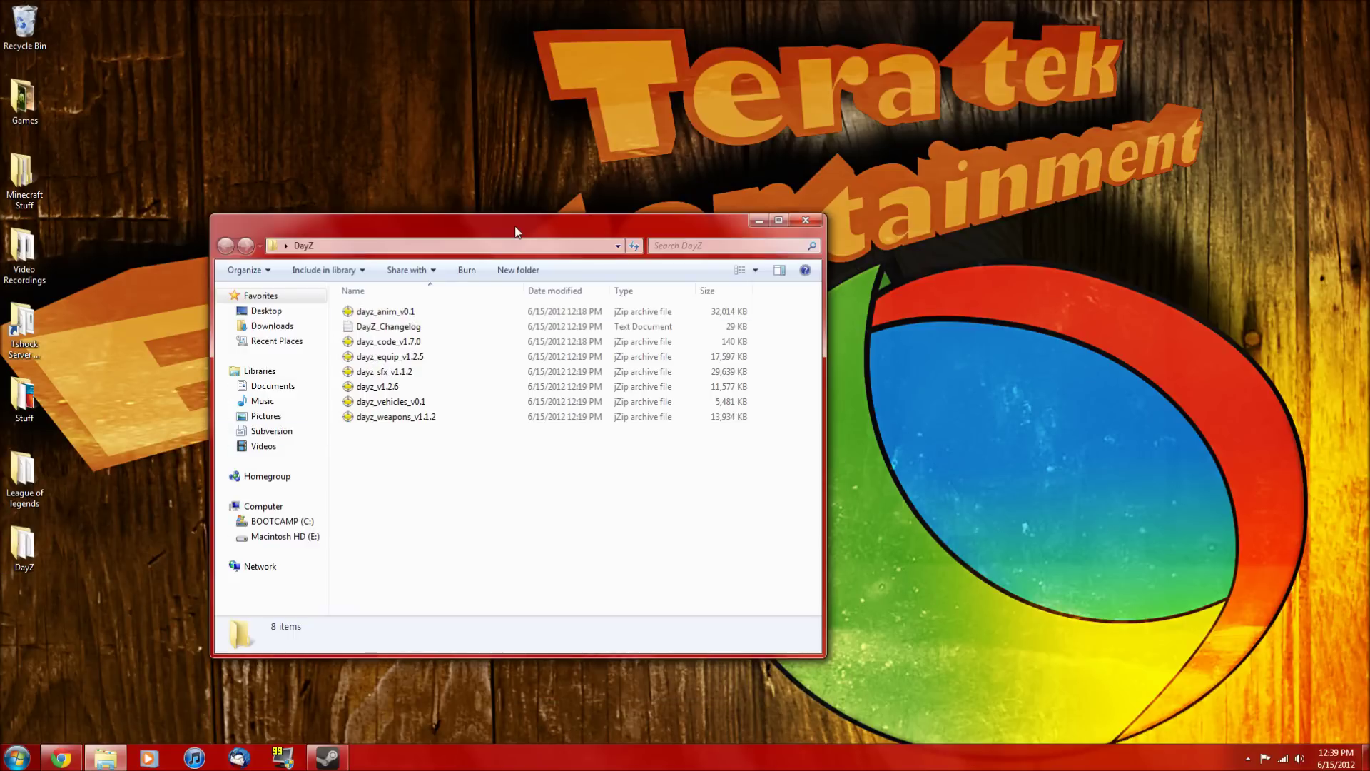
left_click_drag(515, 232, 1367, 157)
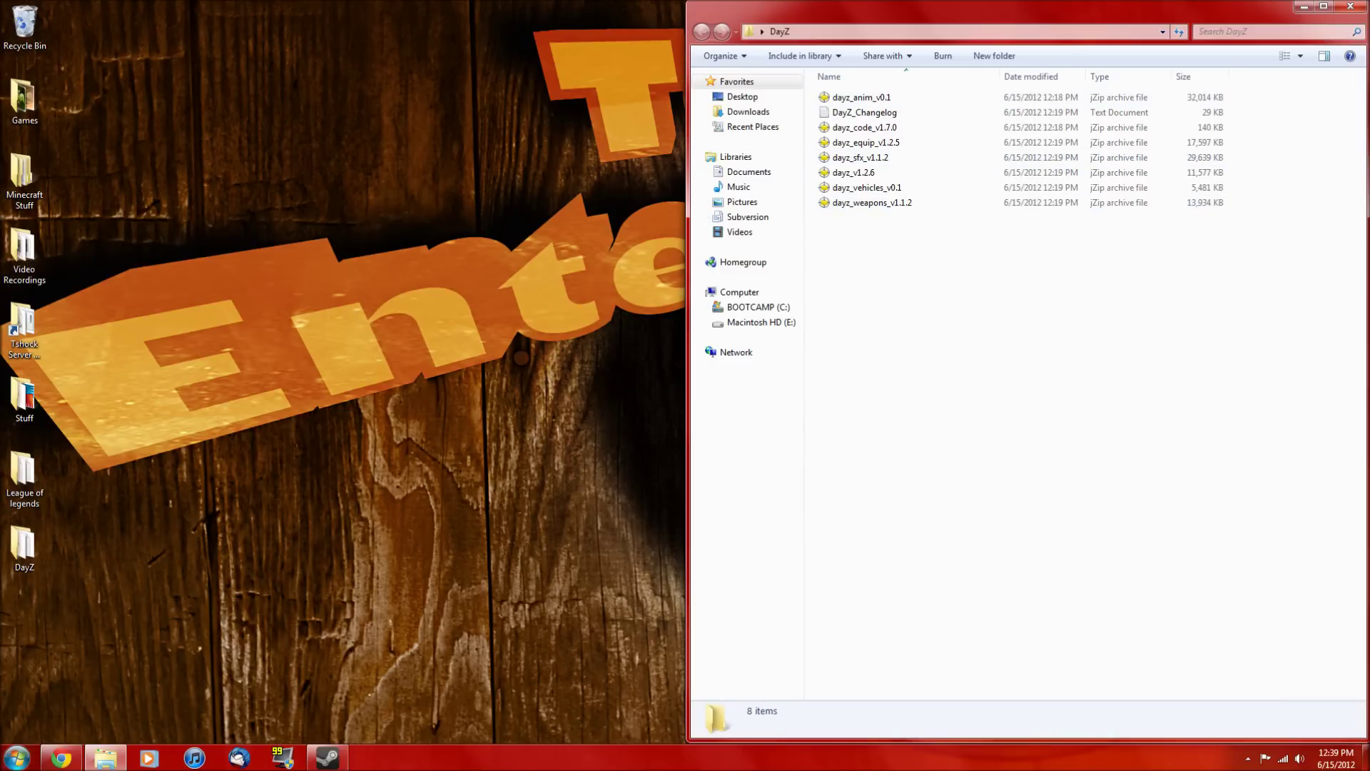
In a second Explorer window, open C:\Program Files (x86)\Steam\steamapps\common\arma 2 operation arrowhead
left_click(17, 758)
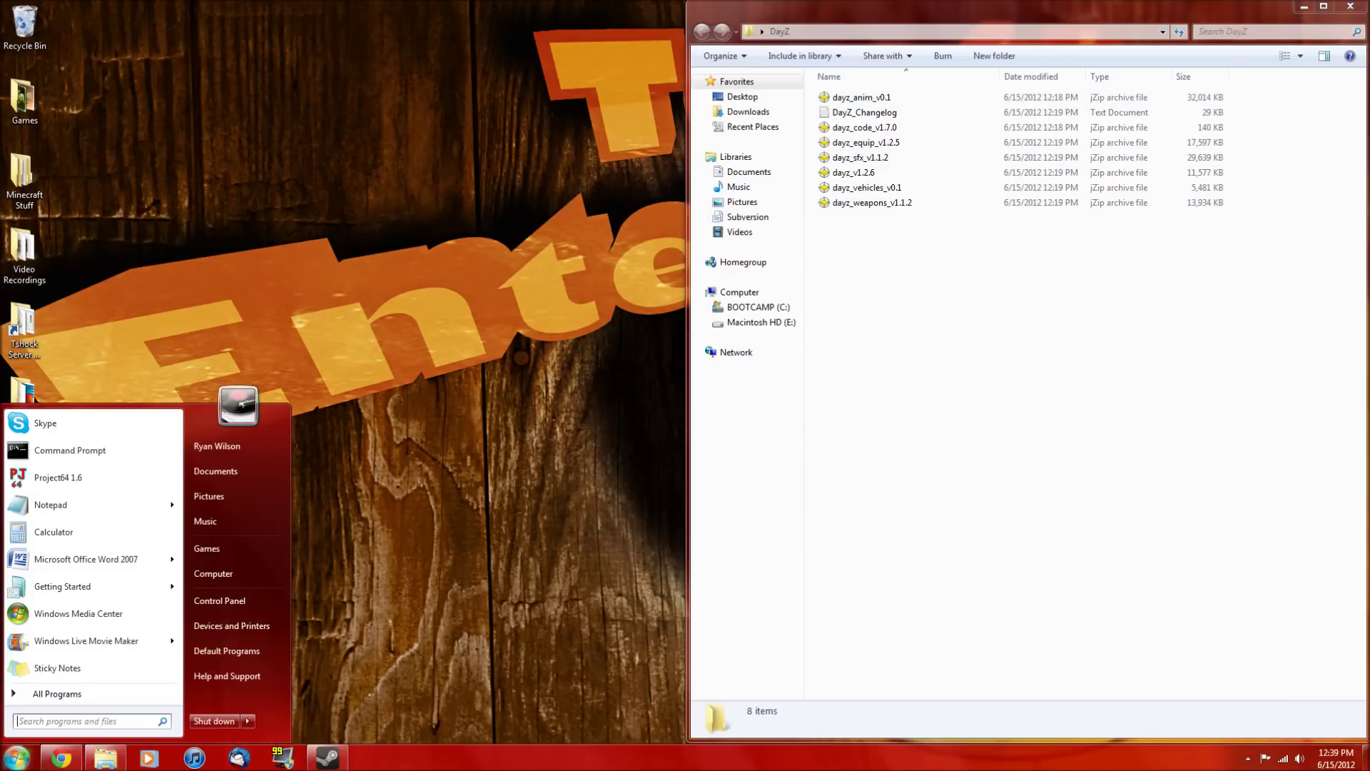
left_click(256, 574)
left_click(460, 350)
double_click(460, 350)
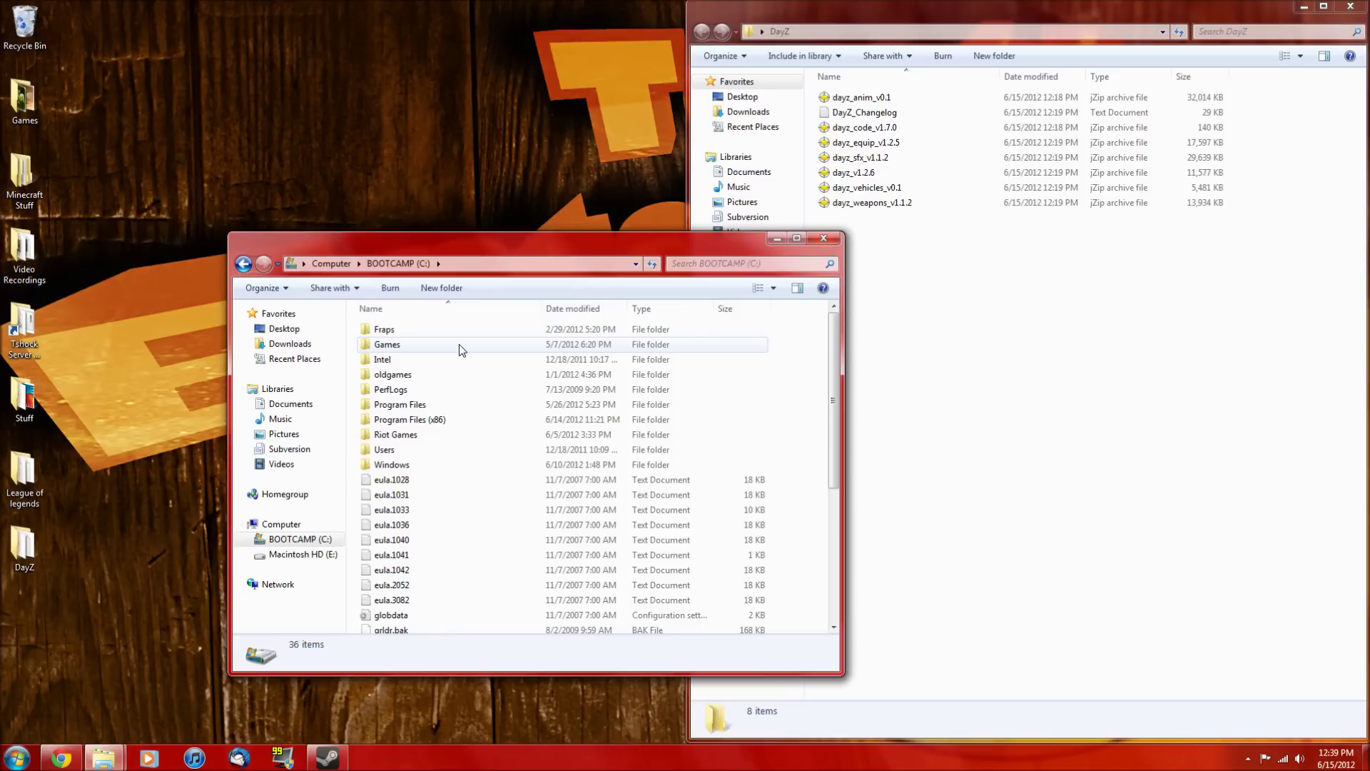
double_click(451, 422)
scroll(428, 499, "down", 13)
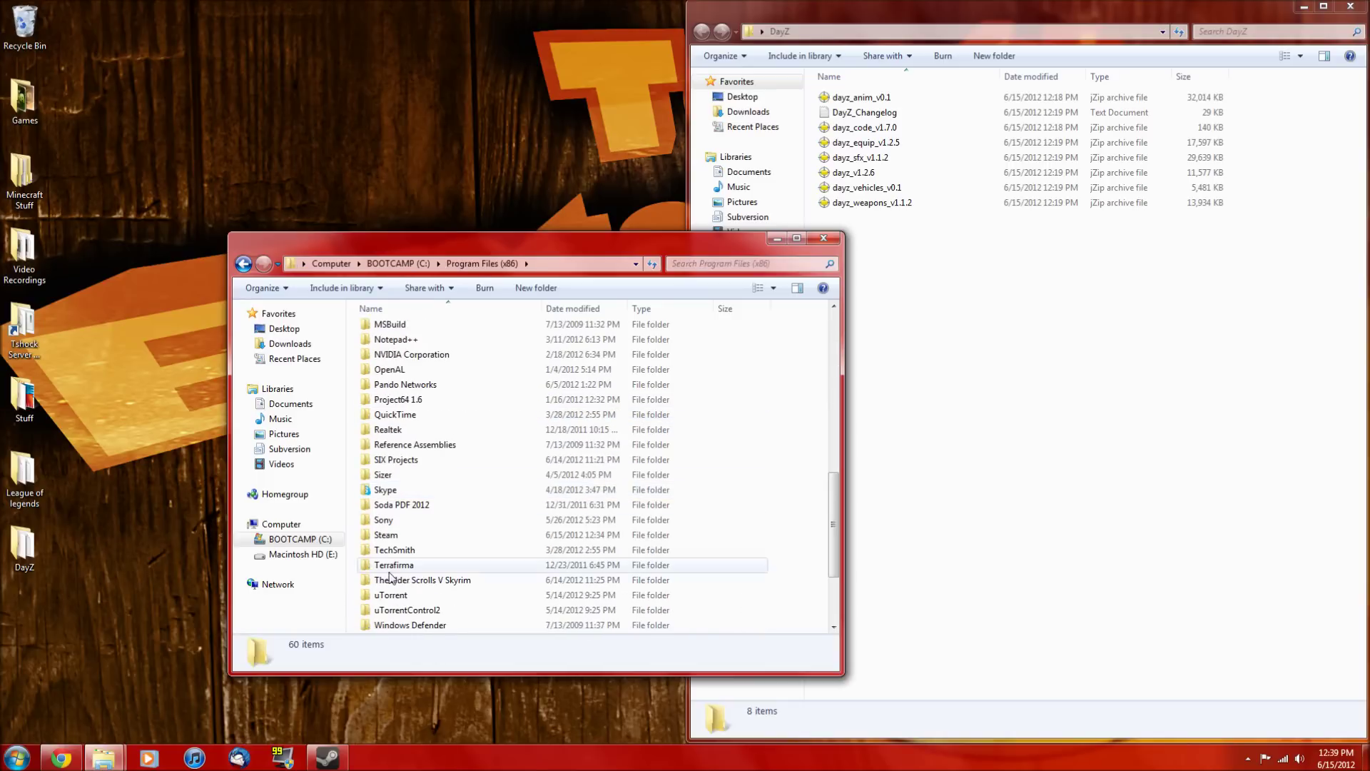
double_click(407, 535)
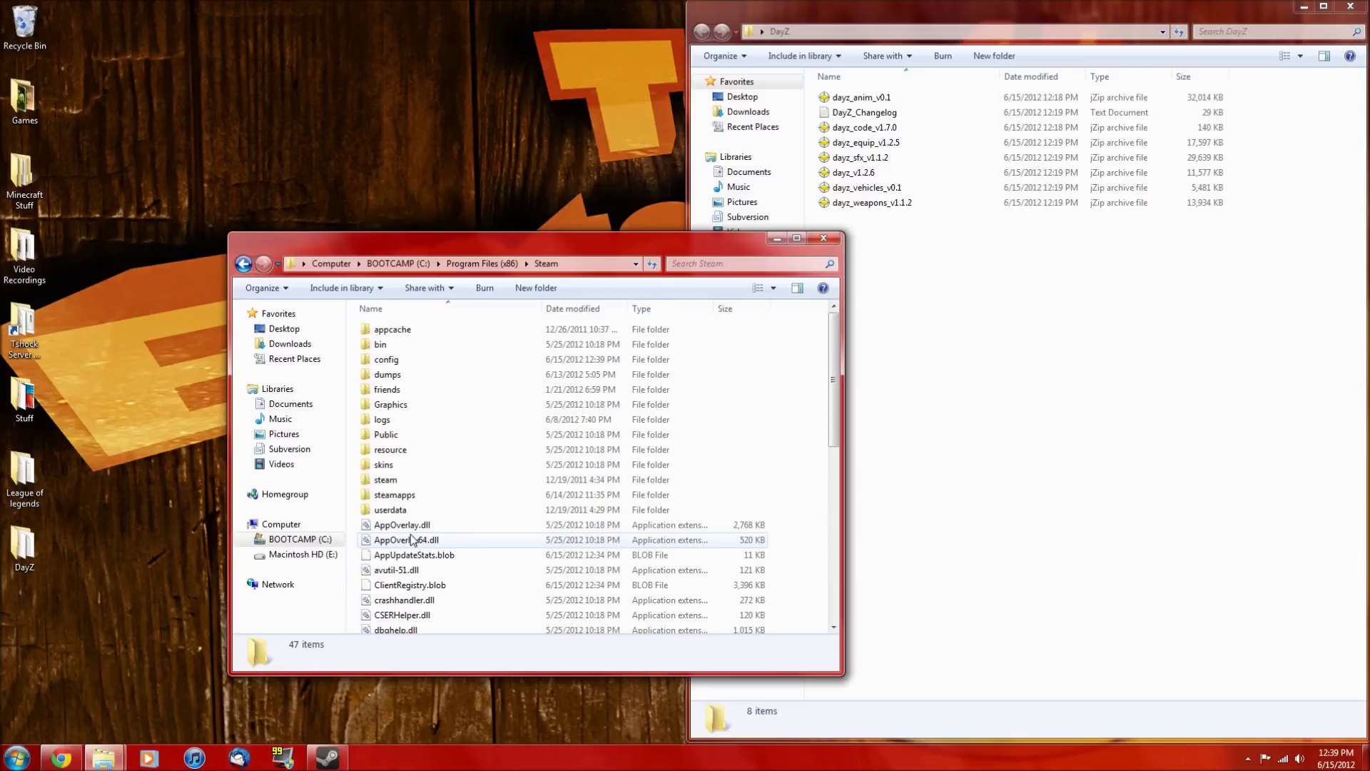
double_click(422, 494)
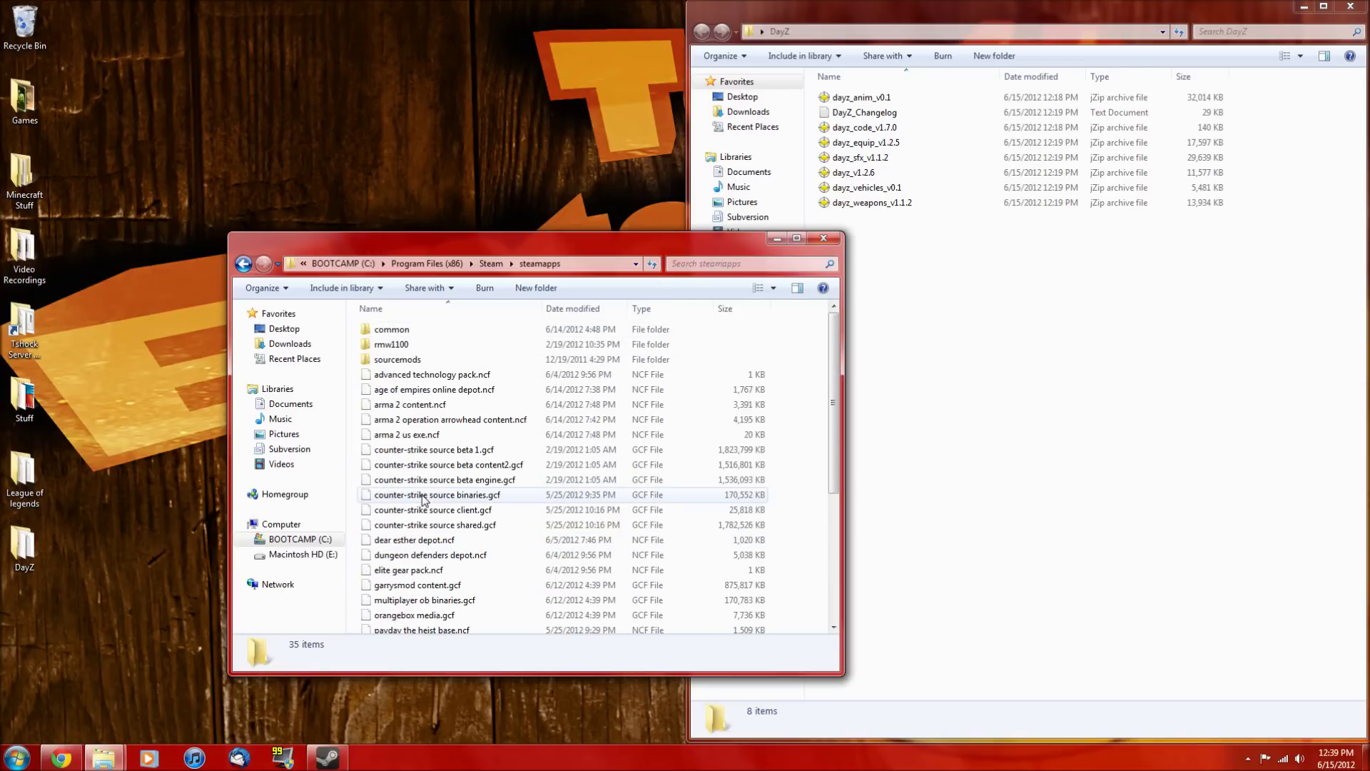
double_click(393, 329)
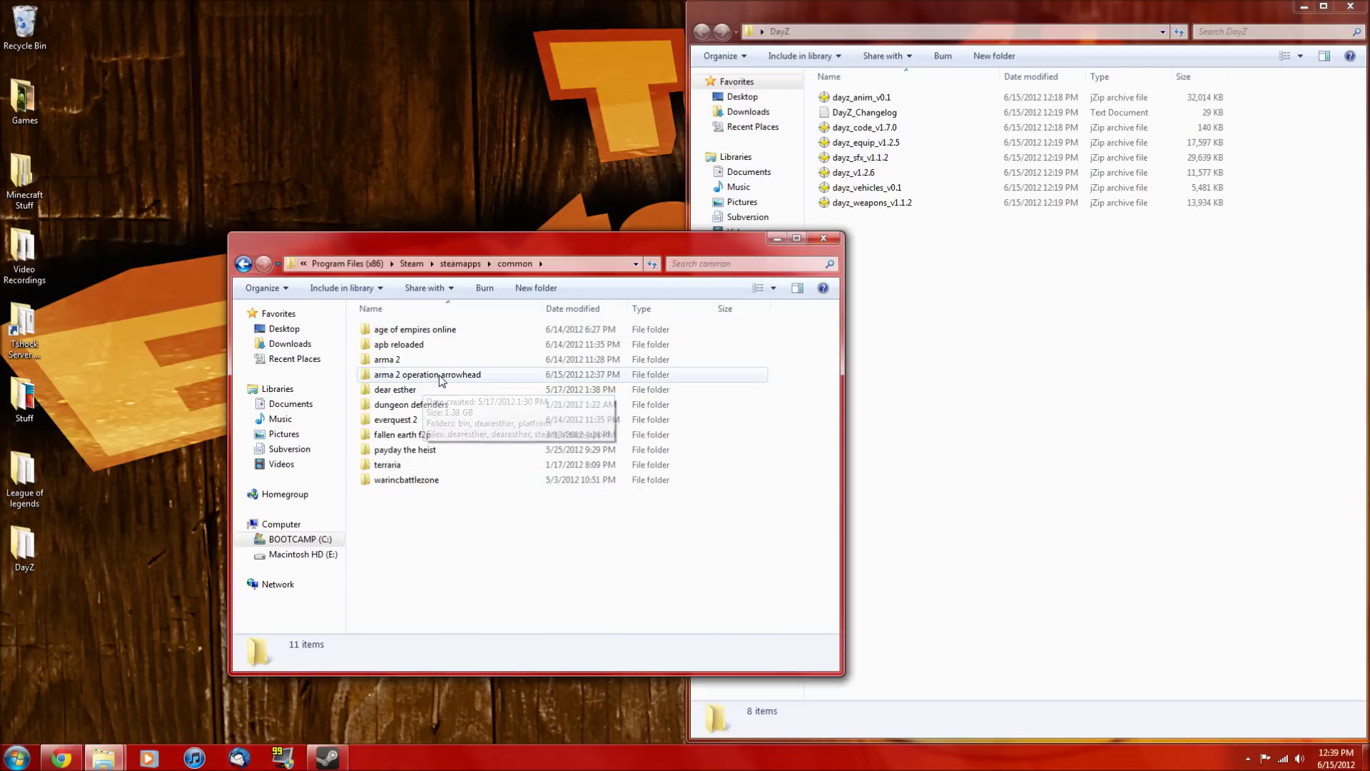
left_click(440, 377)
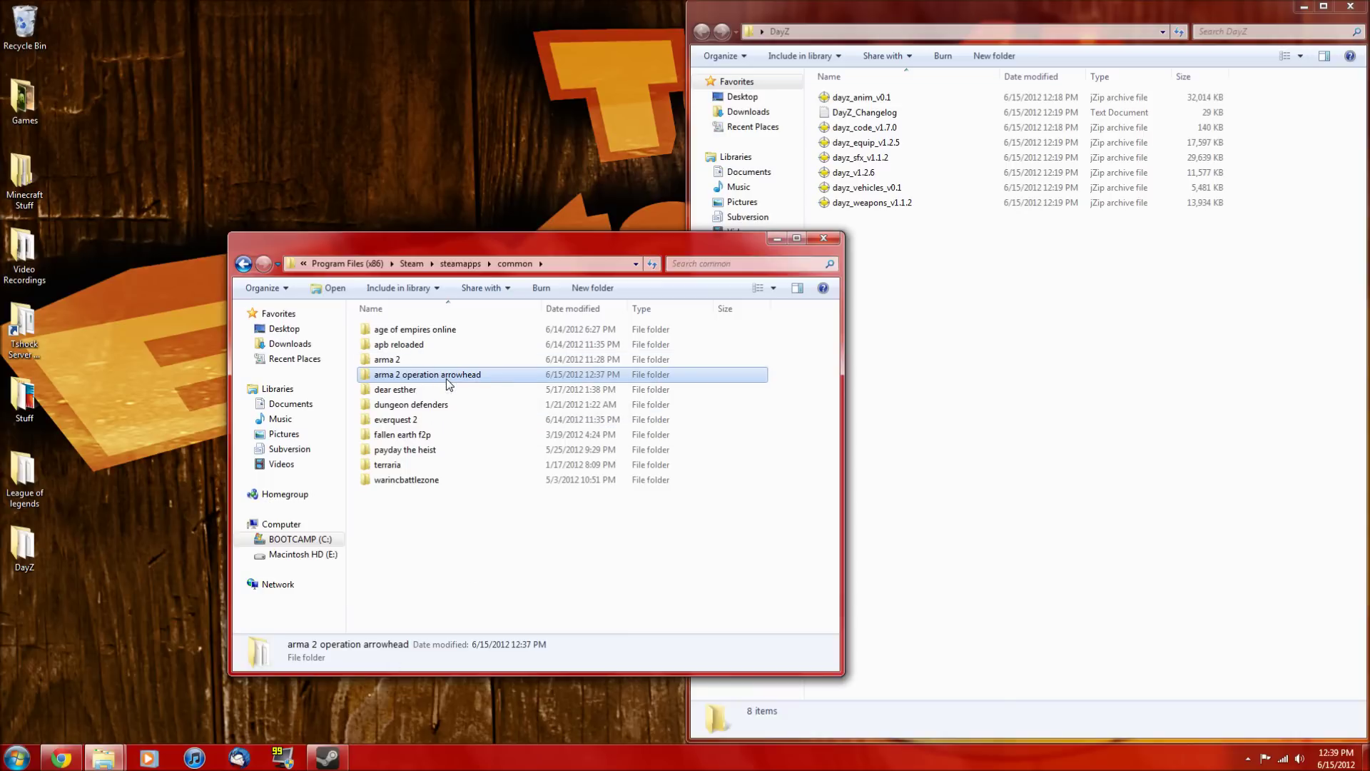
double_click(447, 378)
right_click(422, 620)
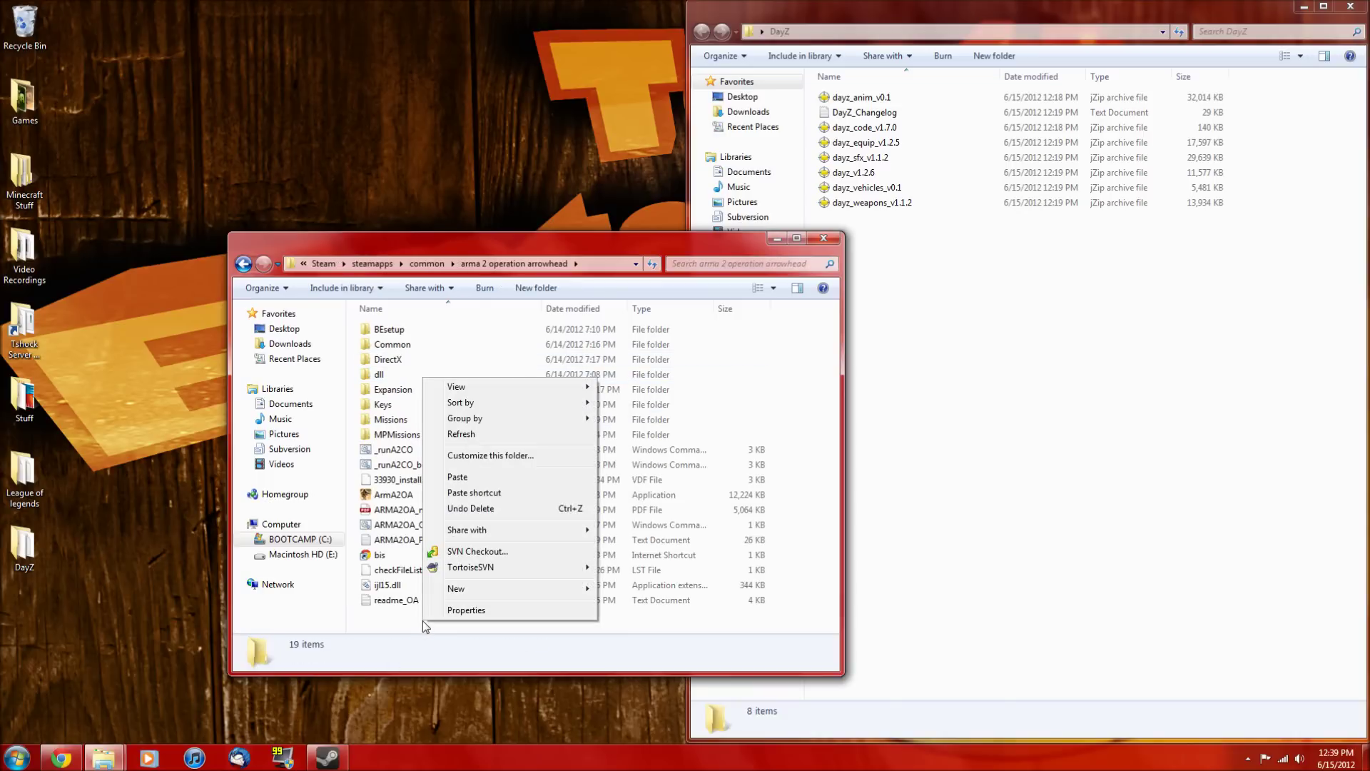
mouse_move(468, 589)
left_click(628, 584)
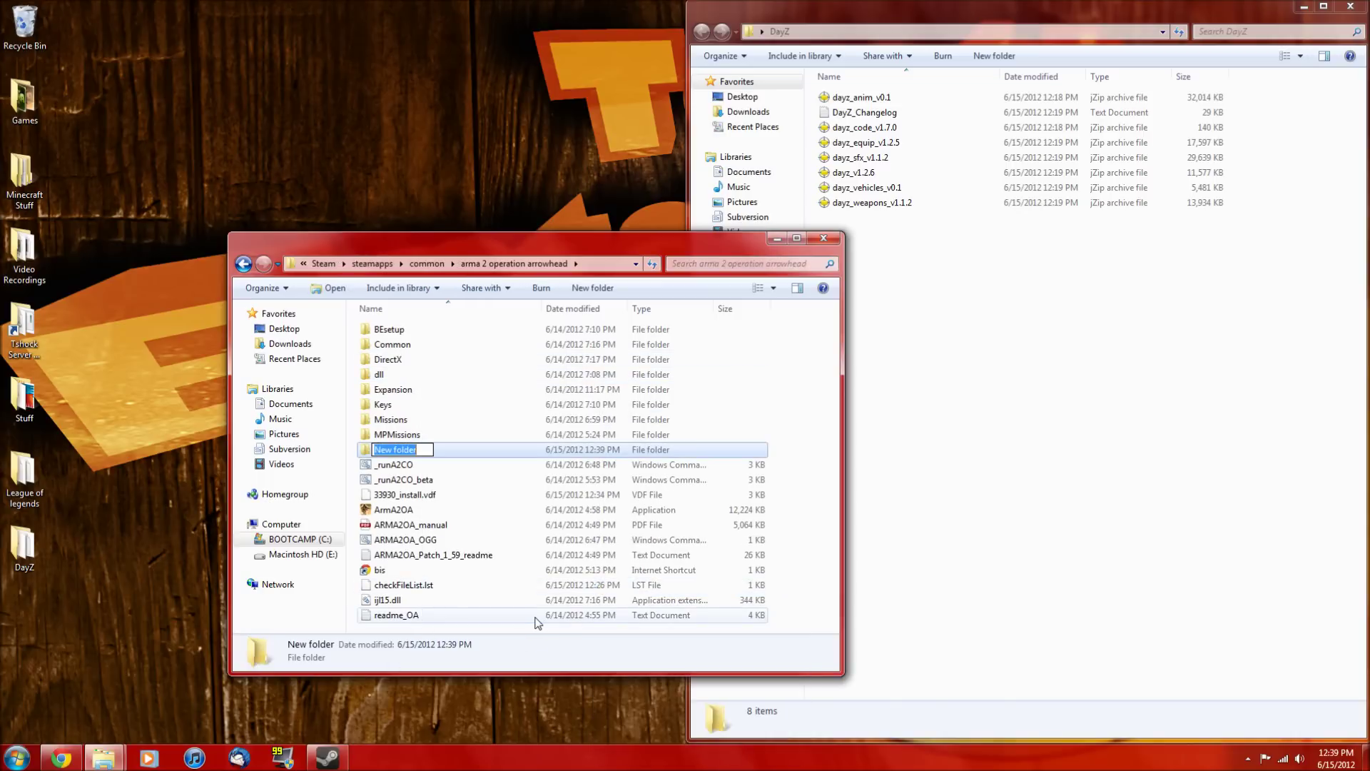
type("@DayZ")
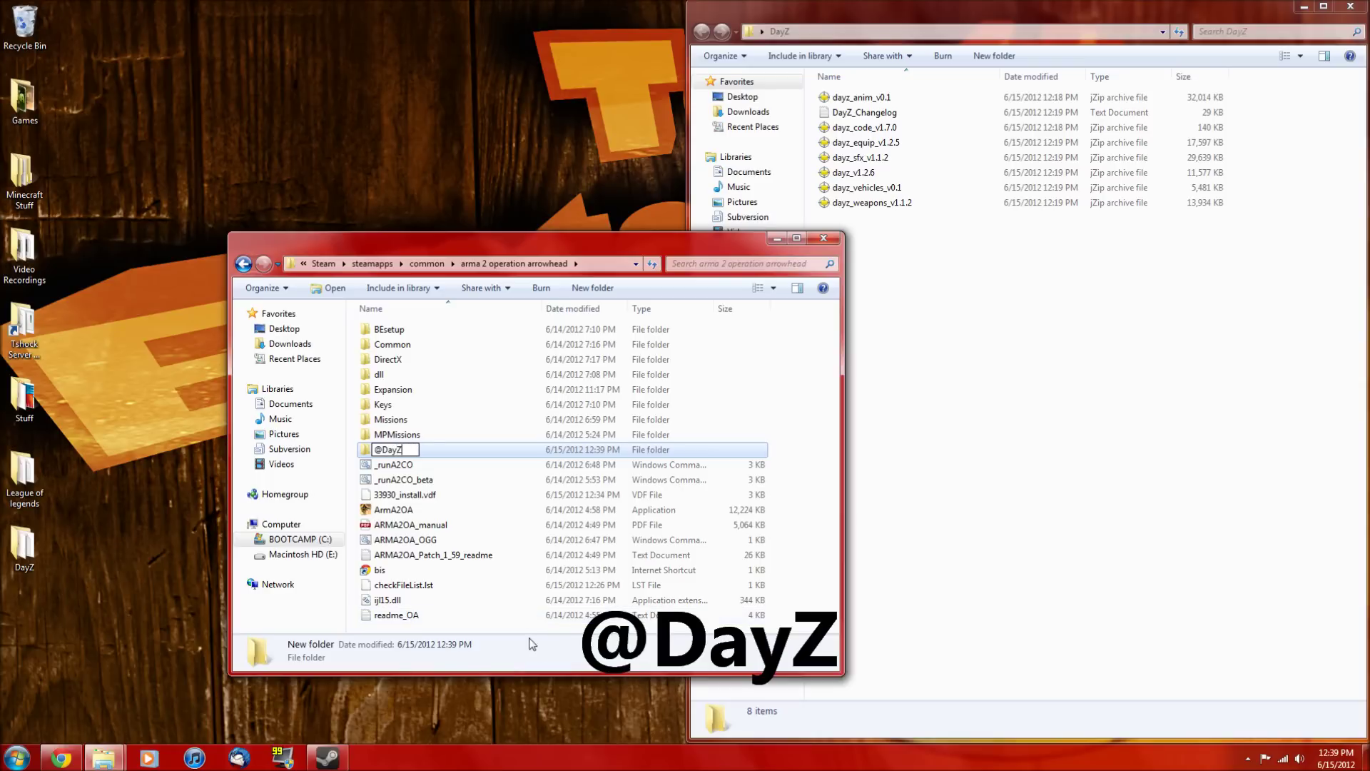
key("Return")
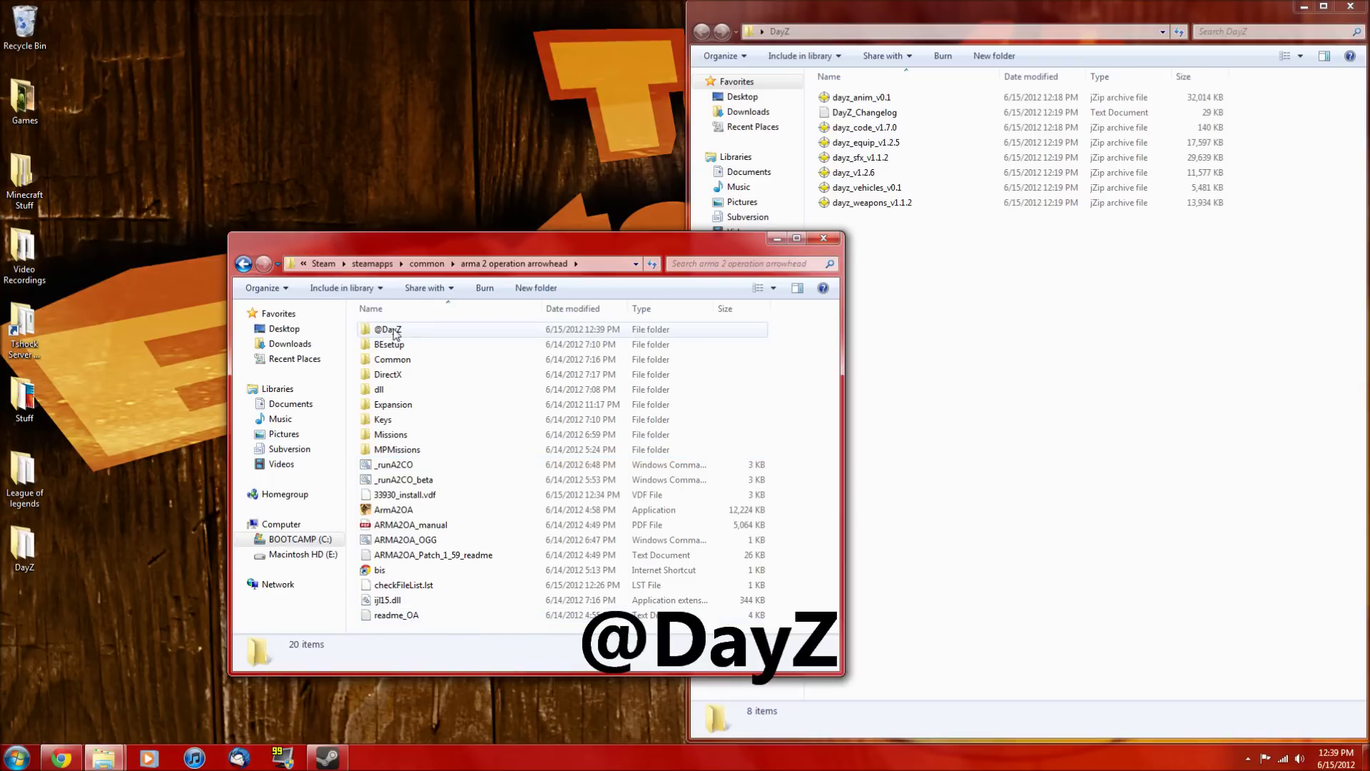
double_click(421, 334)
right_click(423, 382)
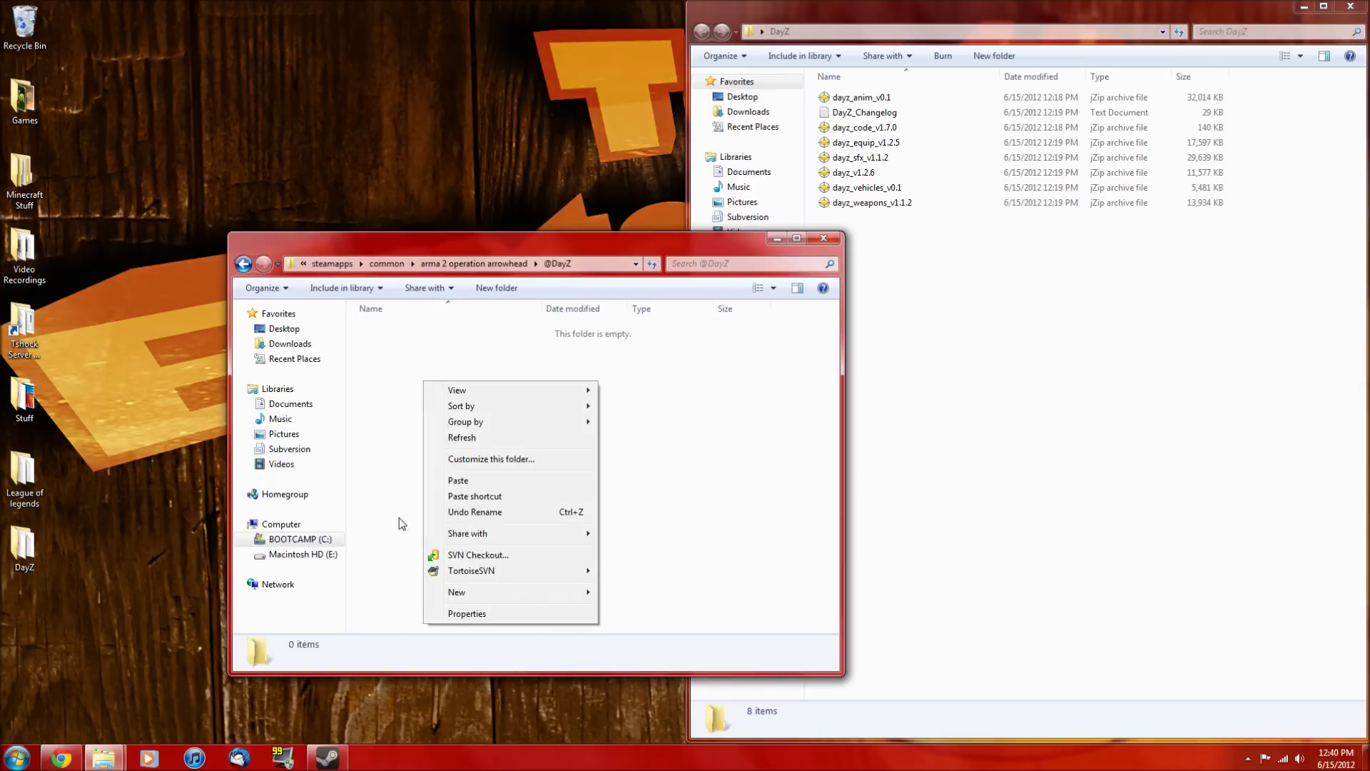
mouse_move(557, 597)
left_click(663, 593)
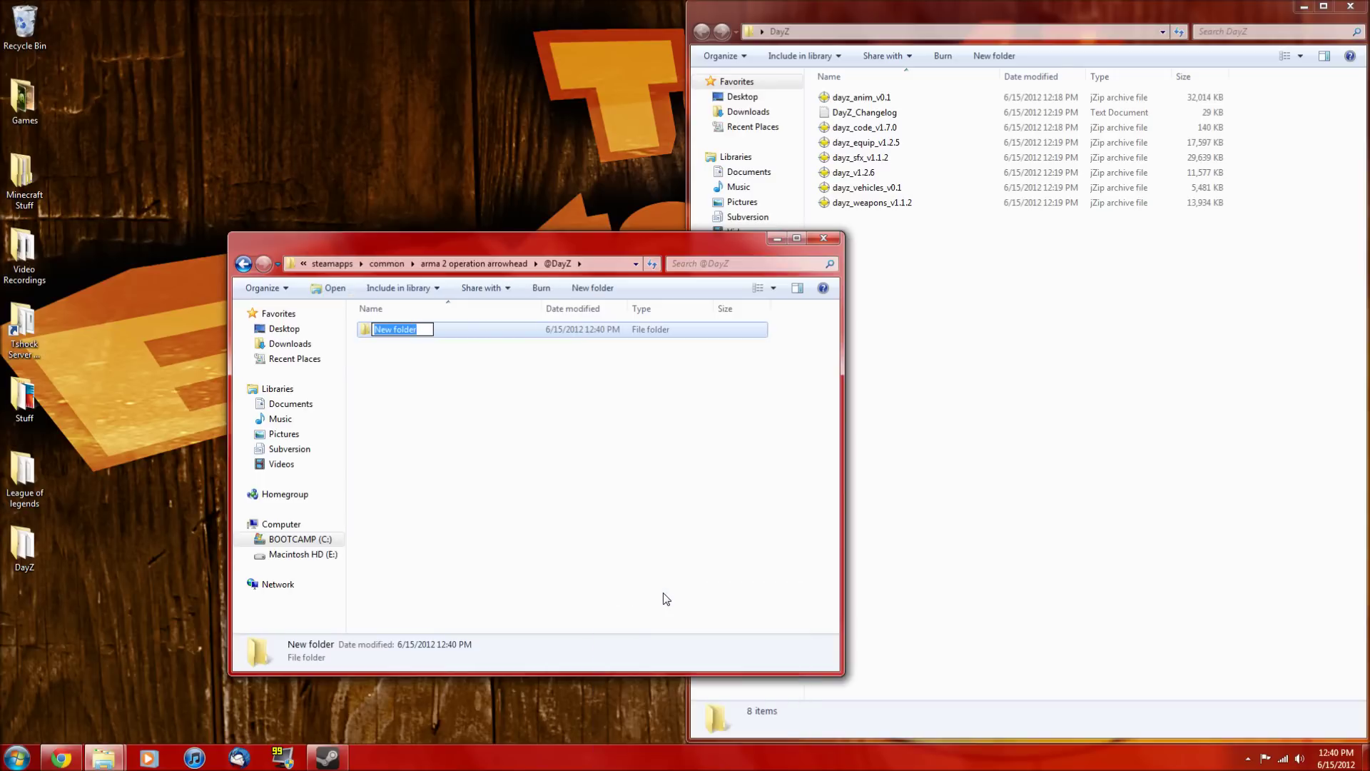
type("addons")
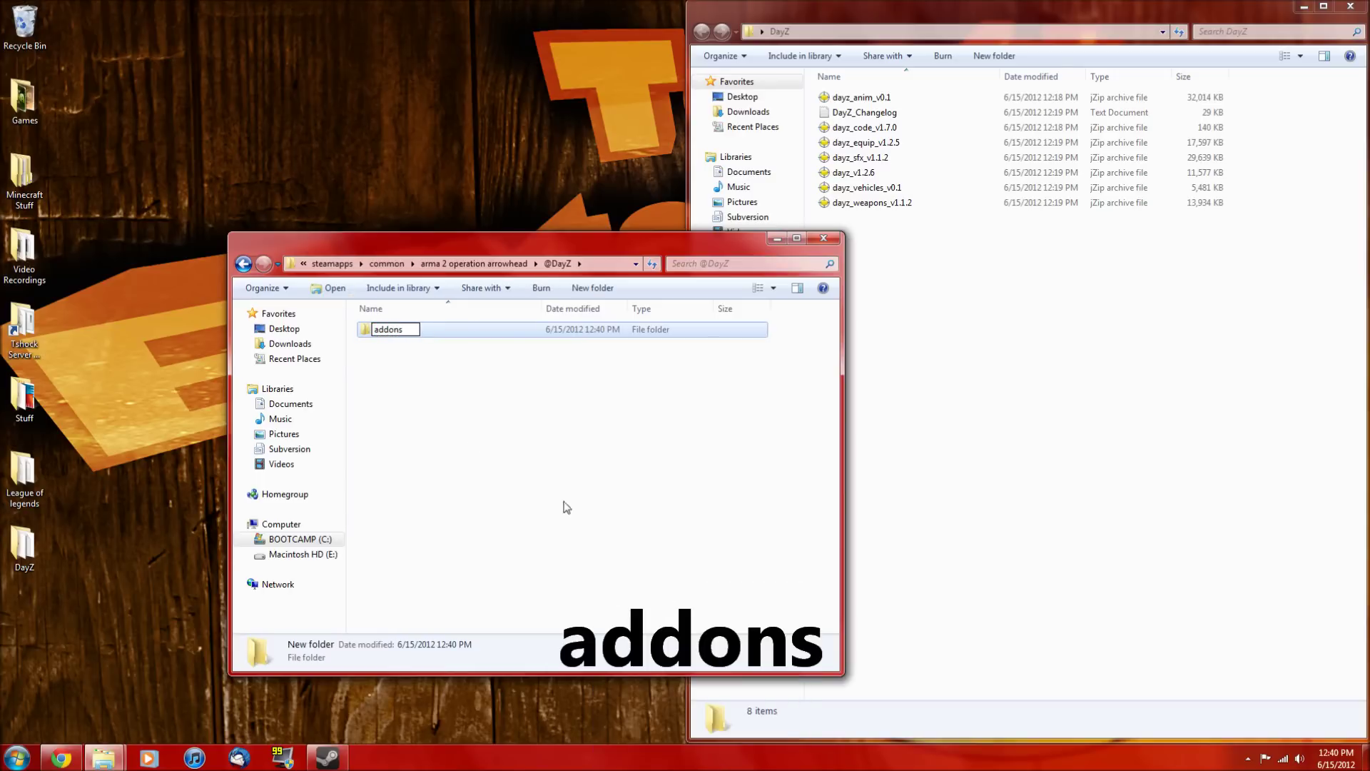
left_click(452, 428)
Open addons, snap its window to the left half of the screen, and copy in all the DayZ folder's archives except DayZ_Changelog
double_click(401, 331)
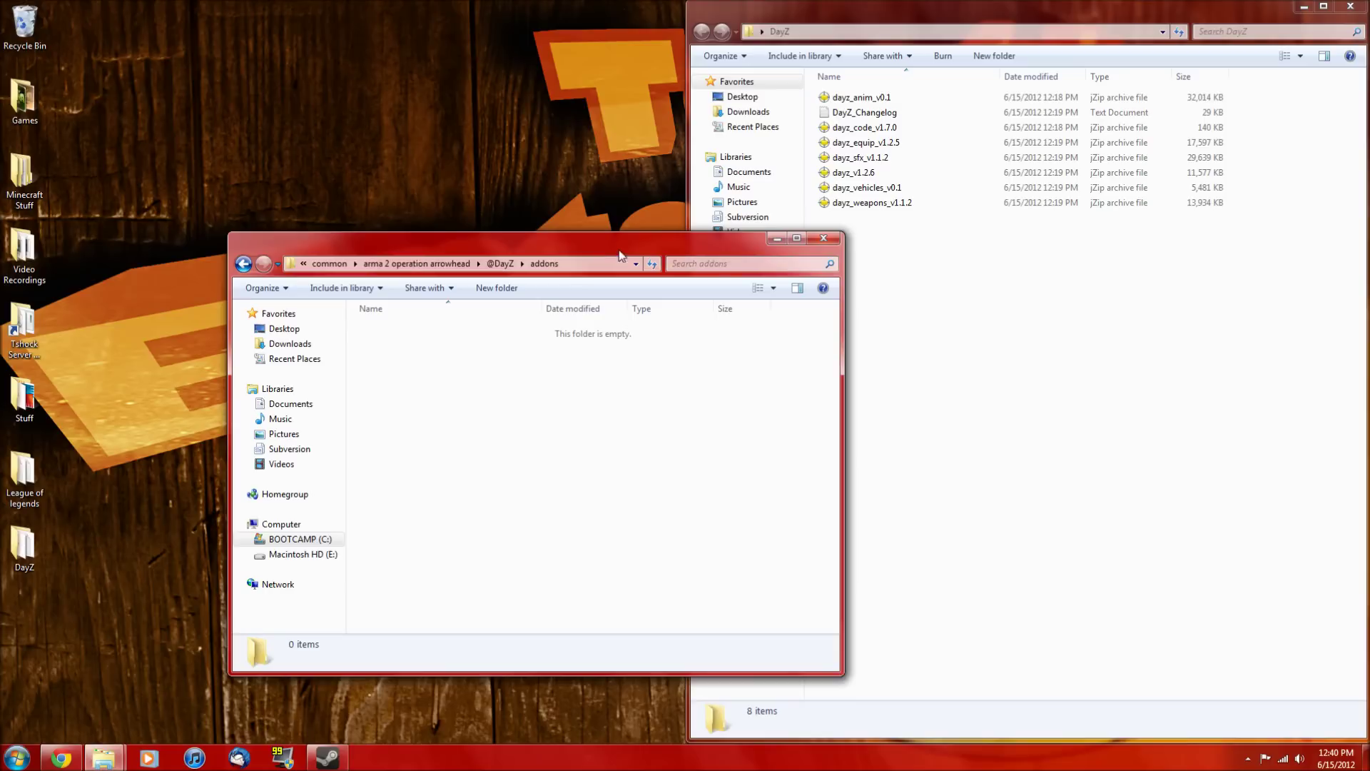
left_click_drag(599, 250, 10, 168)
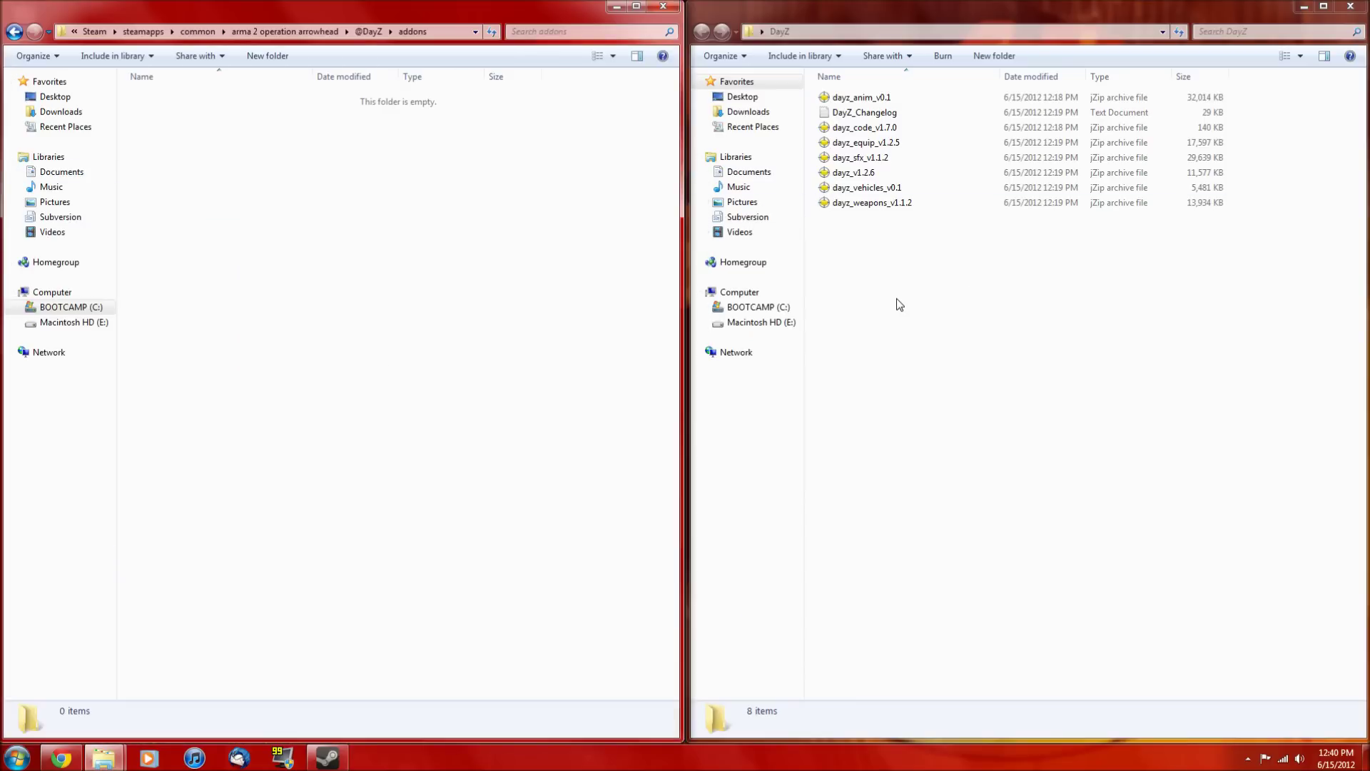
left_click(847, 250)
left_click_drag(875, 233, 861, 108)
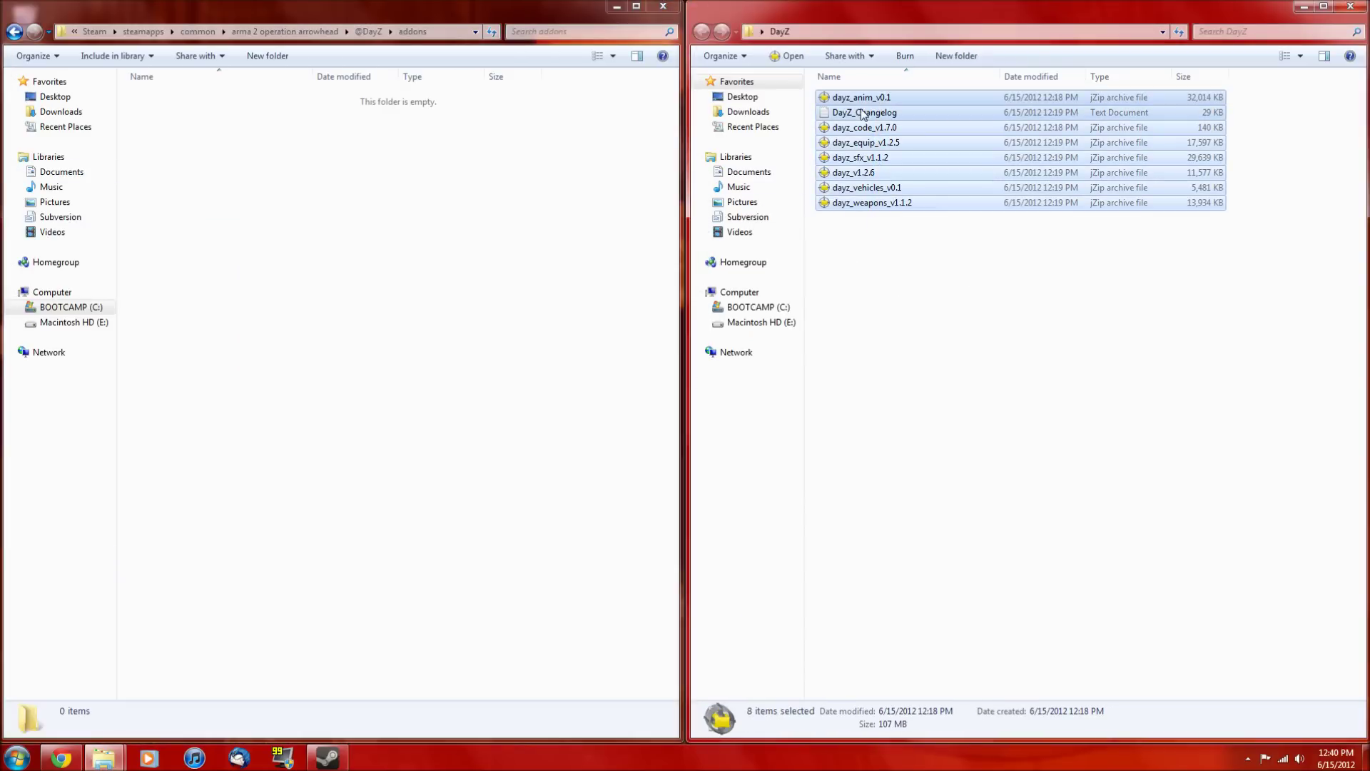
left_click(859, 109, "ctrl")
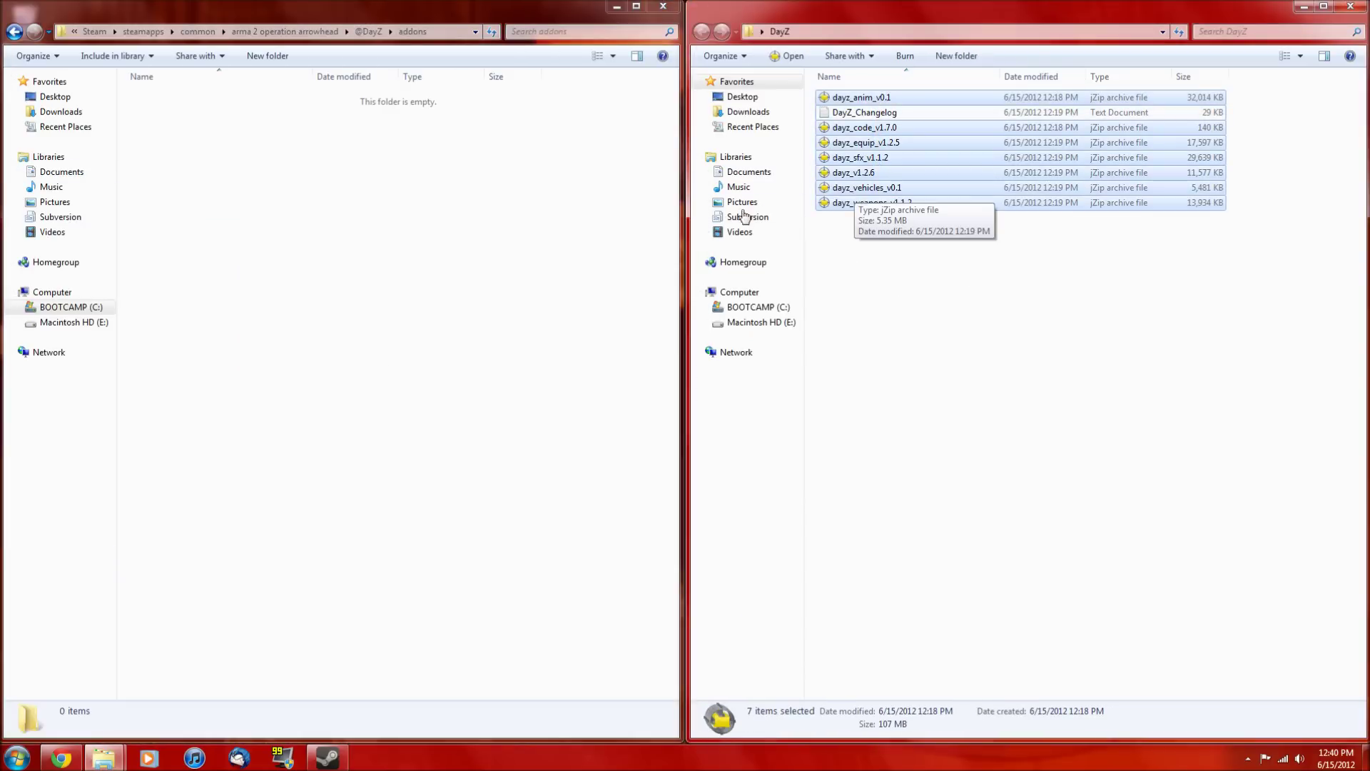
left_click(355, 286)
key("ctrl+v")
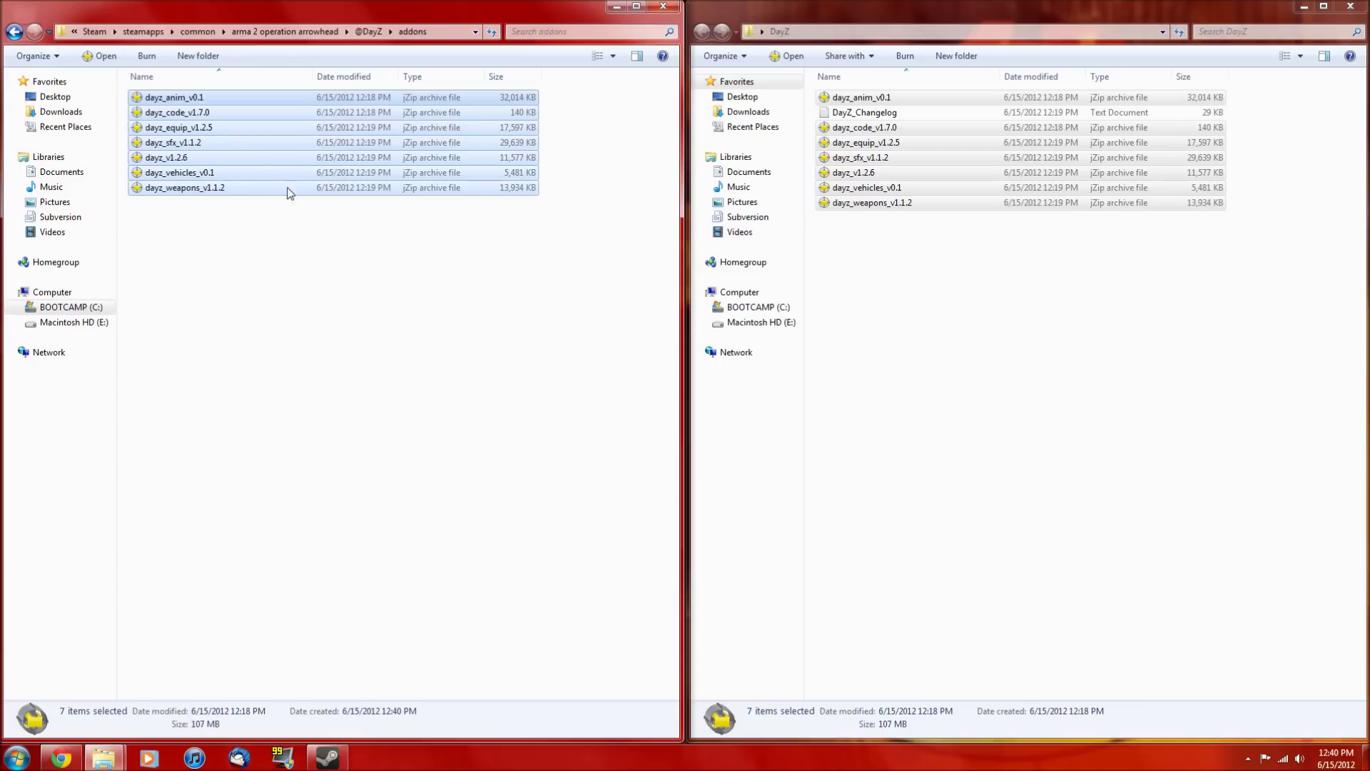
Extract all the copied DayZ archives directly into the addons folder with jZip
right_click(225, 127)
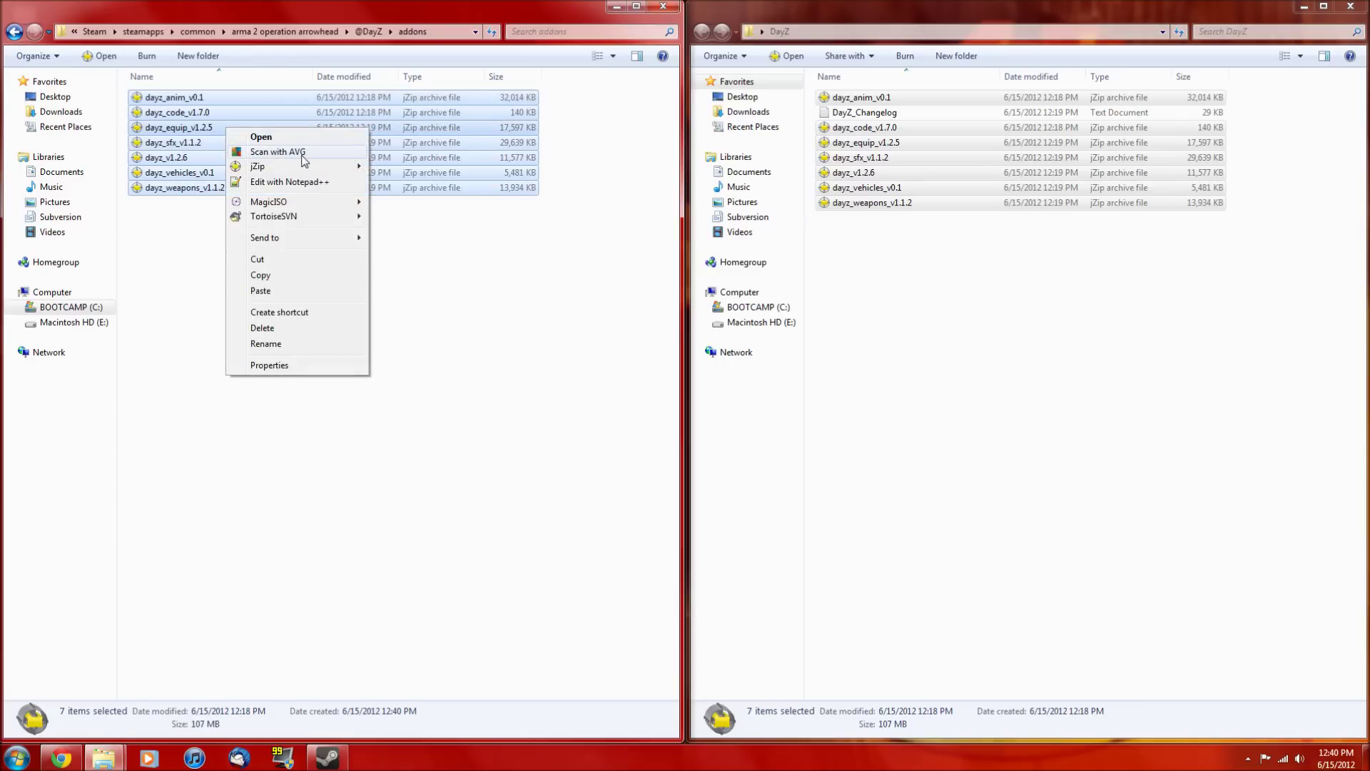
mouse_move(349, 170)
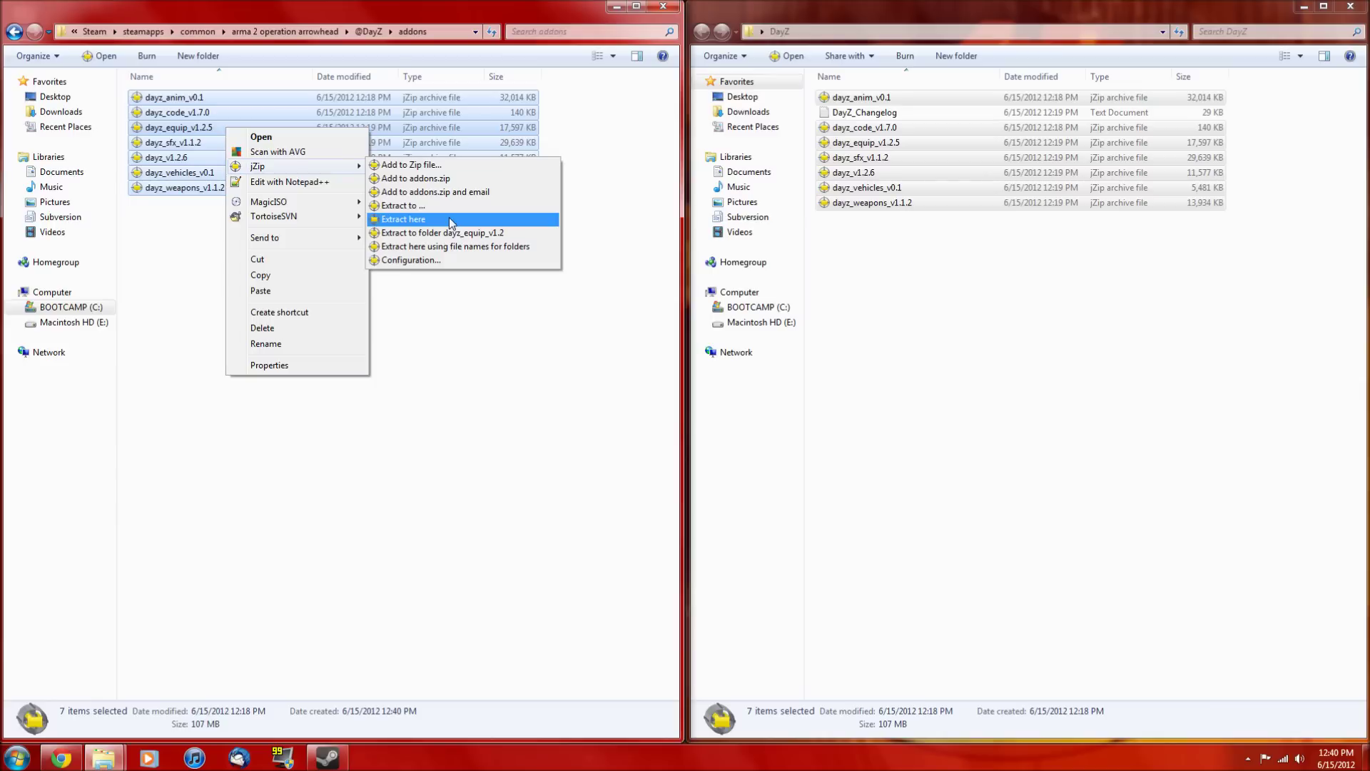
left_click(450, 224)
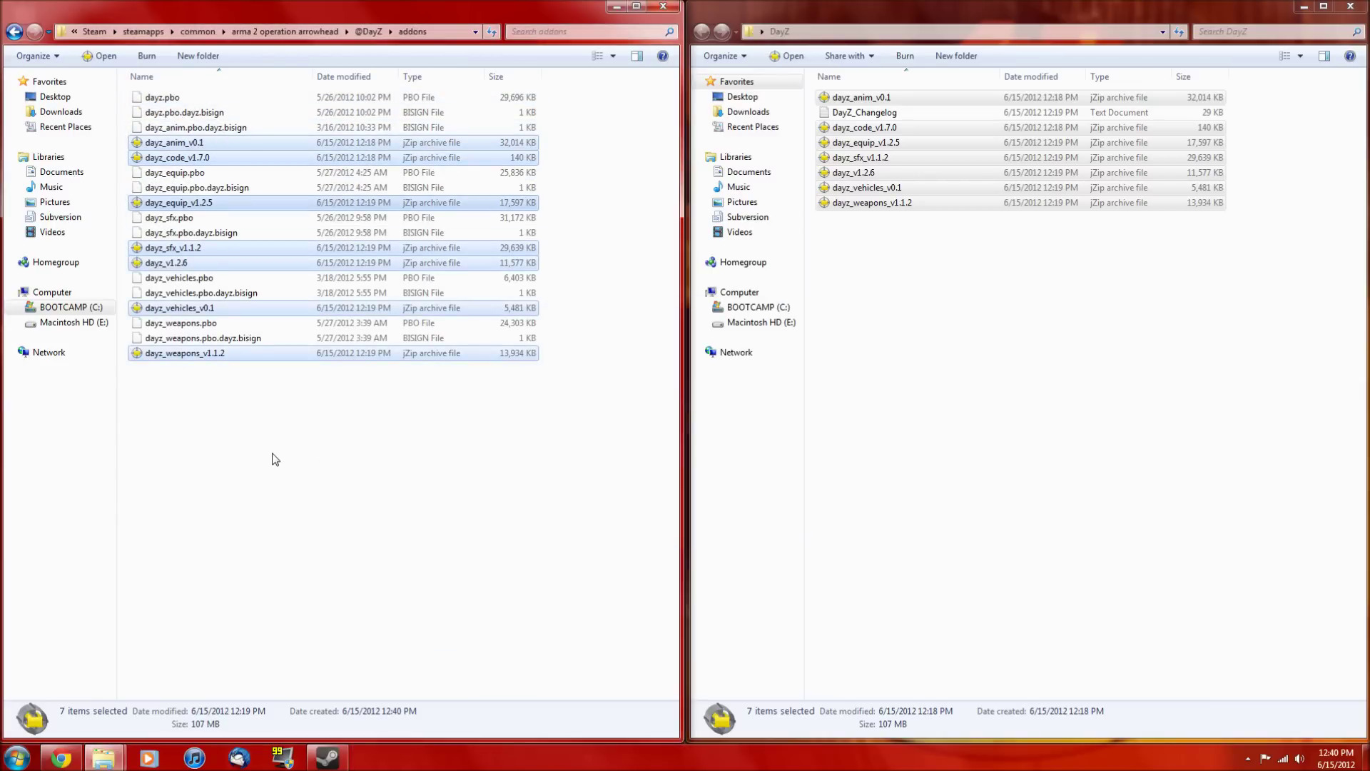
Delete all the copied jZip archives from the addons folder, keeping only the extracted files
key("Delete")
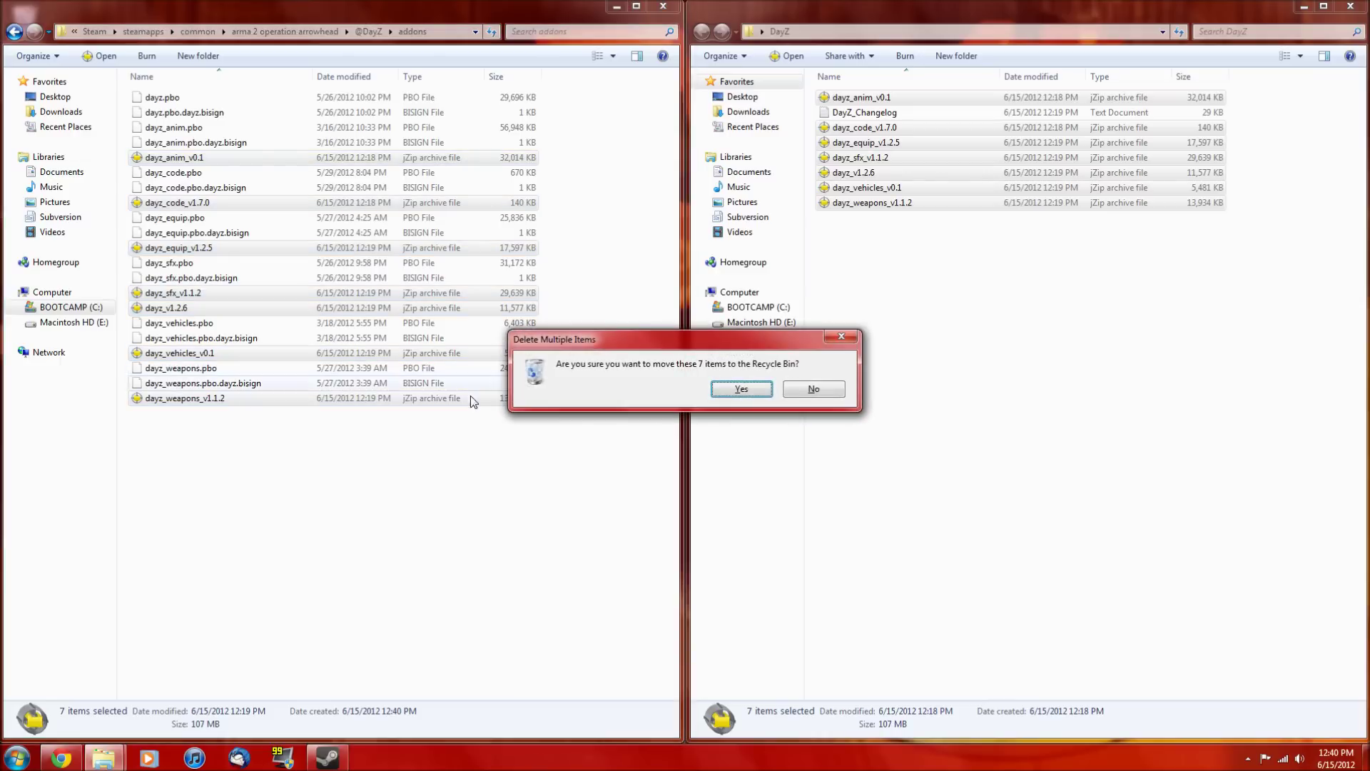
left_click(759, 397)
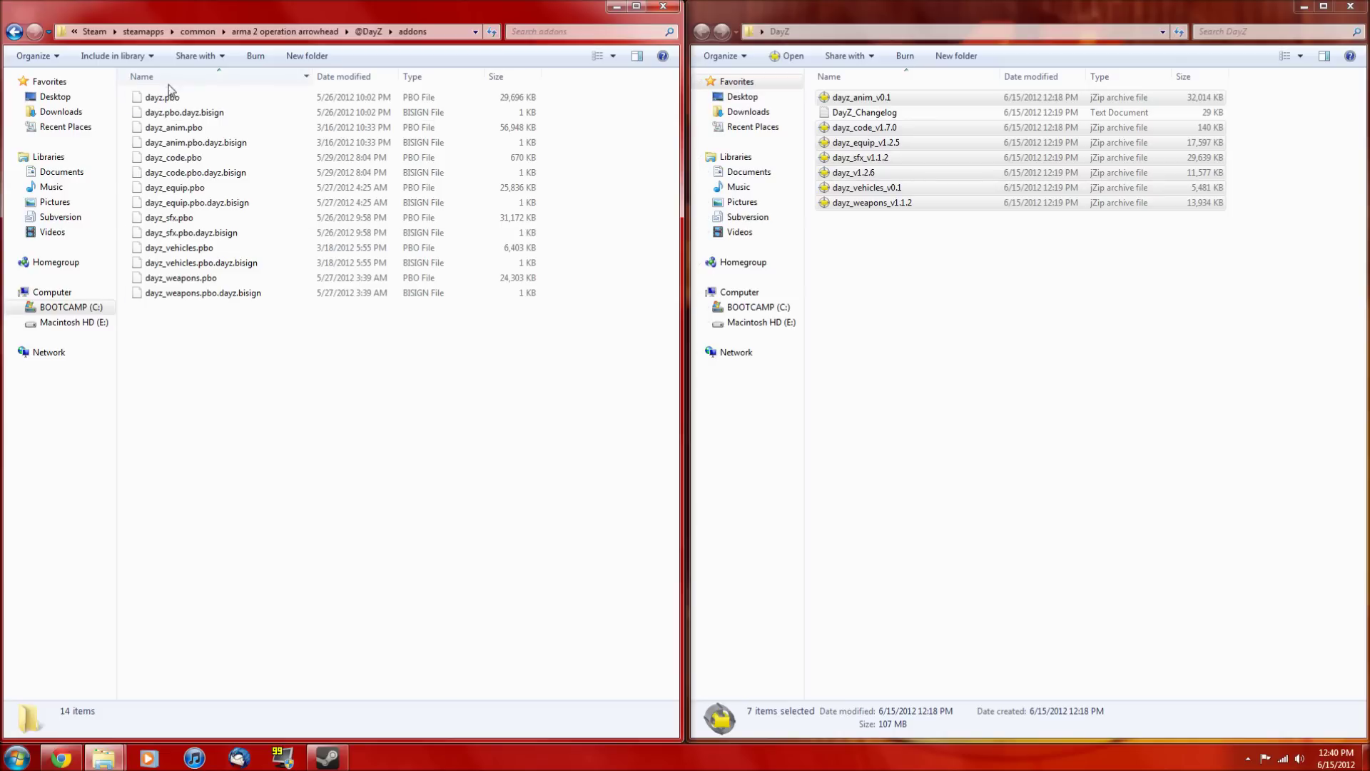
Copy DayZ_Changelog from the DayZ folder into the addons folder and close both folder windows
left_click(935, 261)
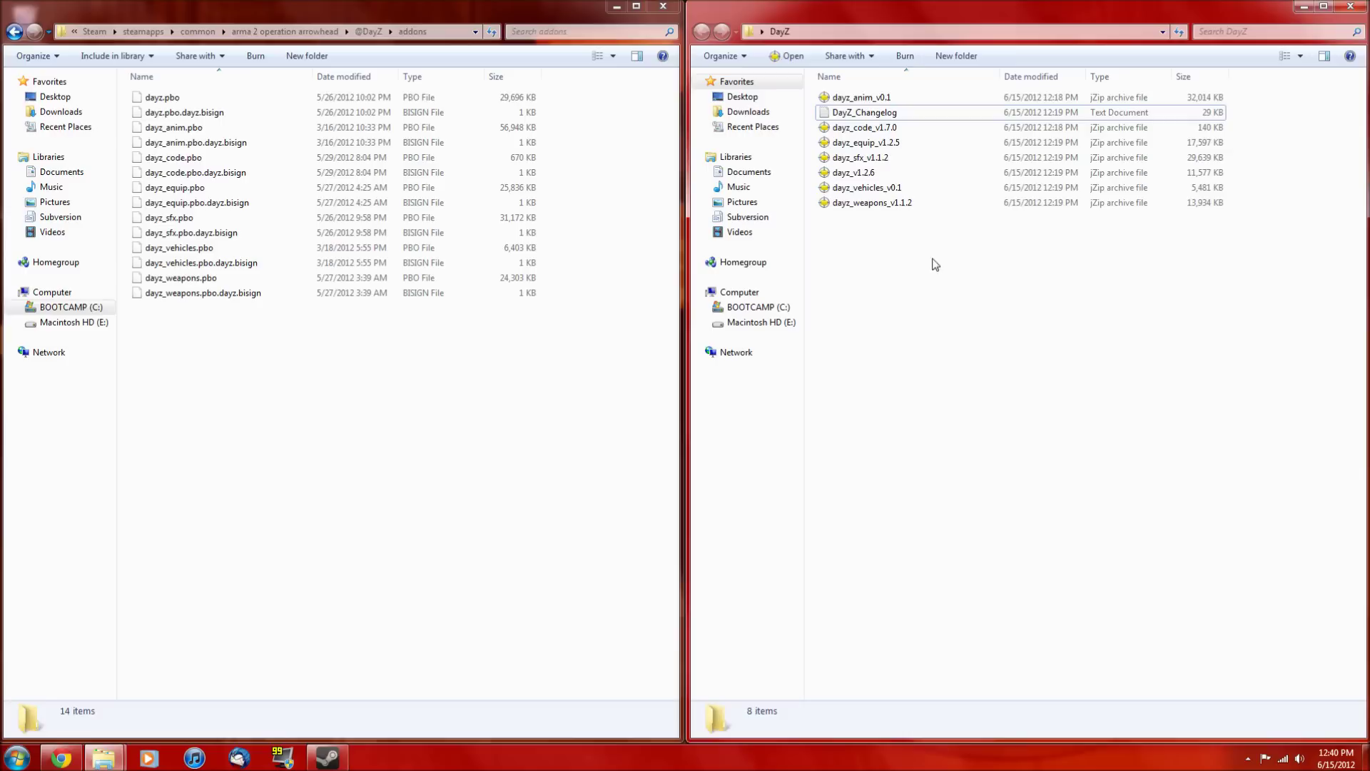
left_click(890, 114)
left_click_drag(890, 115, 336, 429)
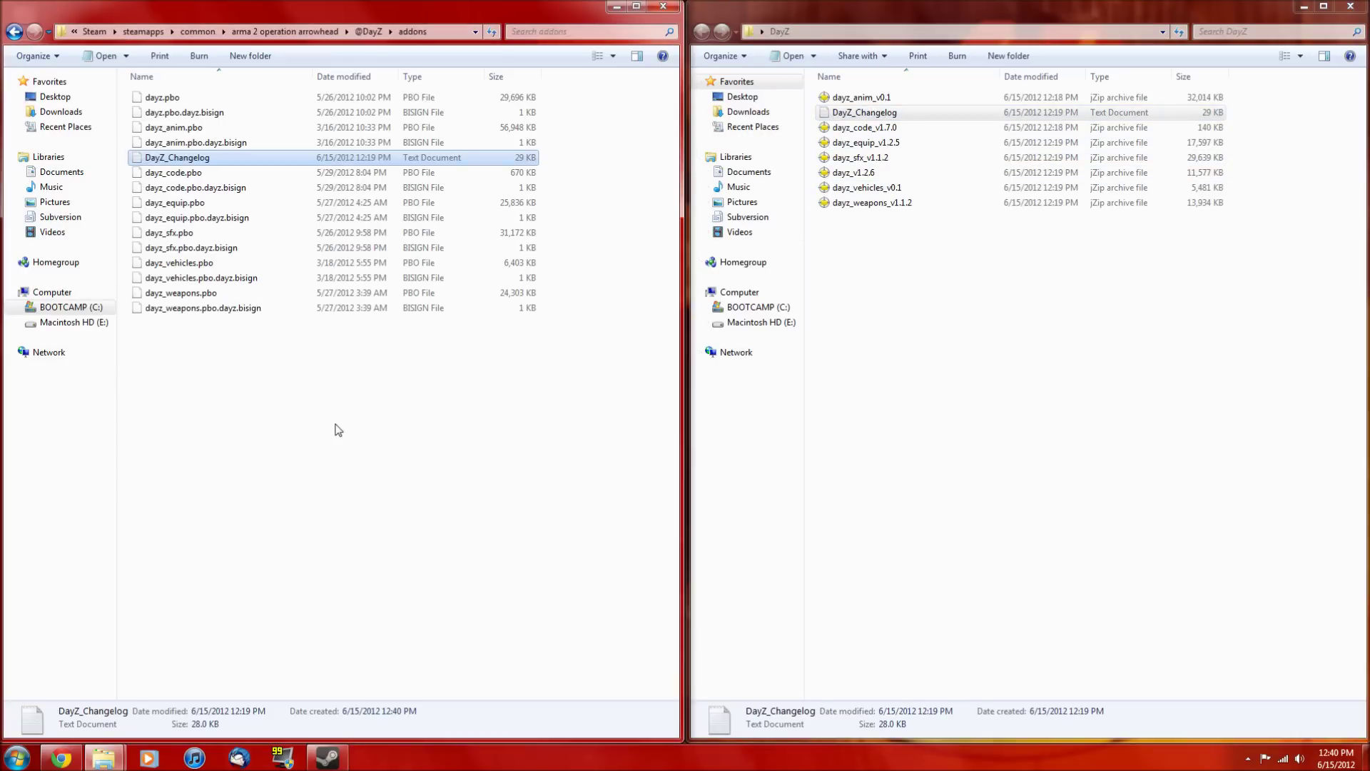
left_click(662, 9)
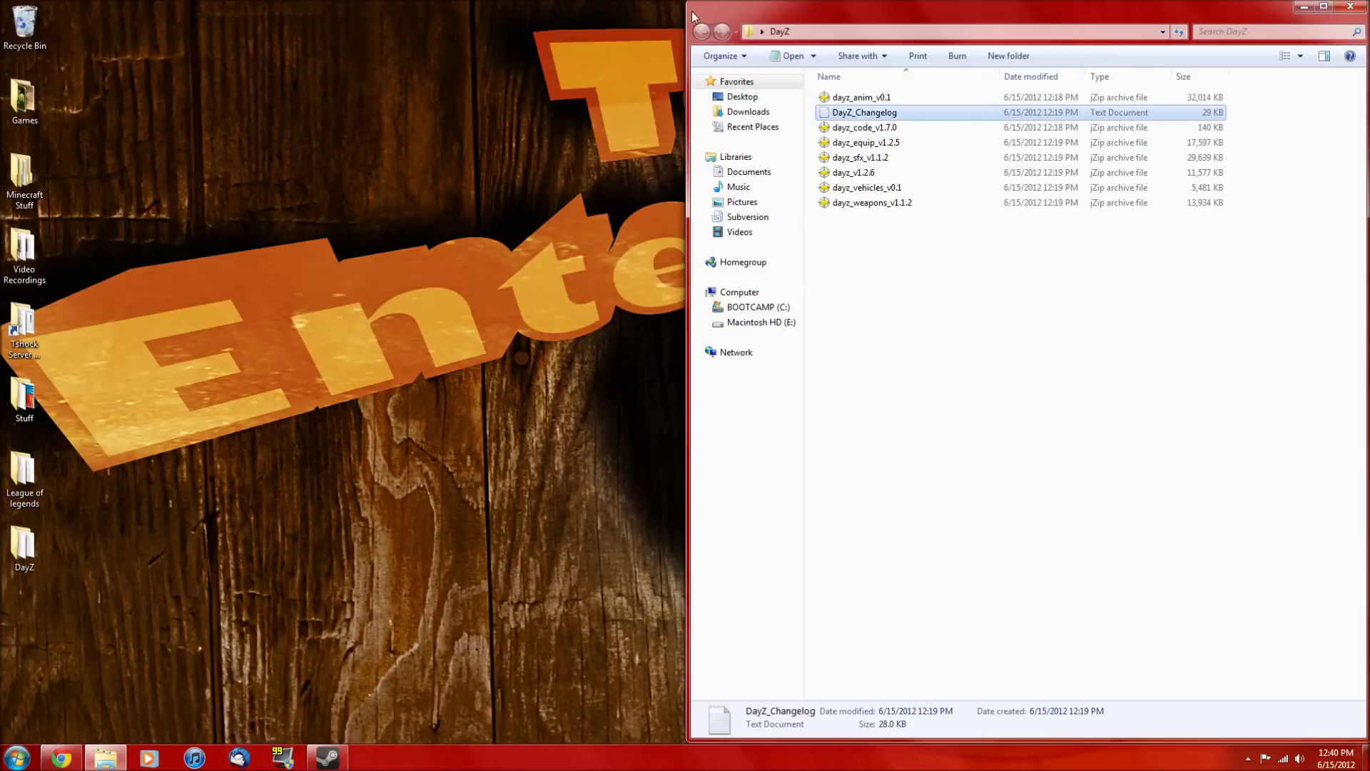
left_click(1351, 6)
left_click(328, 758)
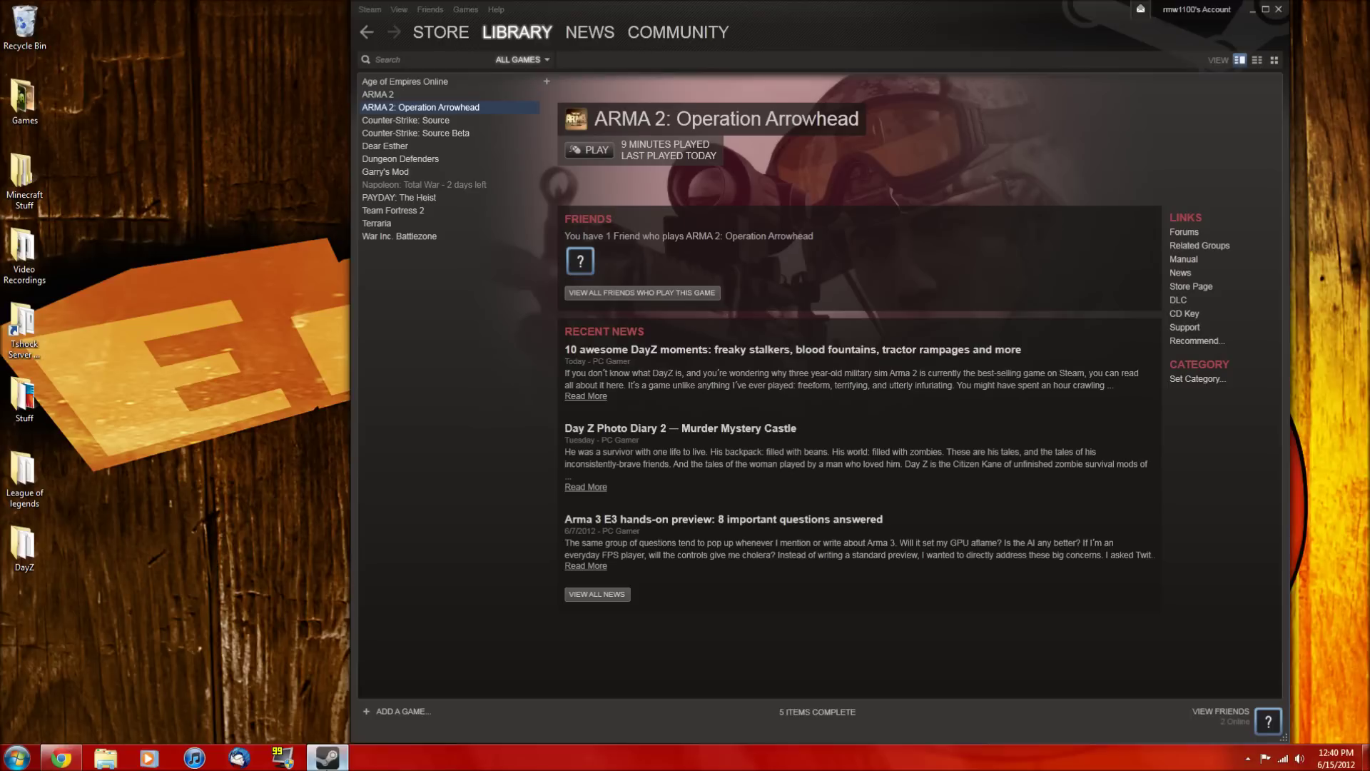
right_click(394, 107)
left_click(435, 394)
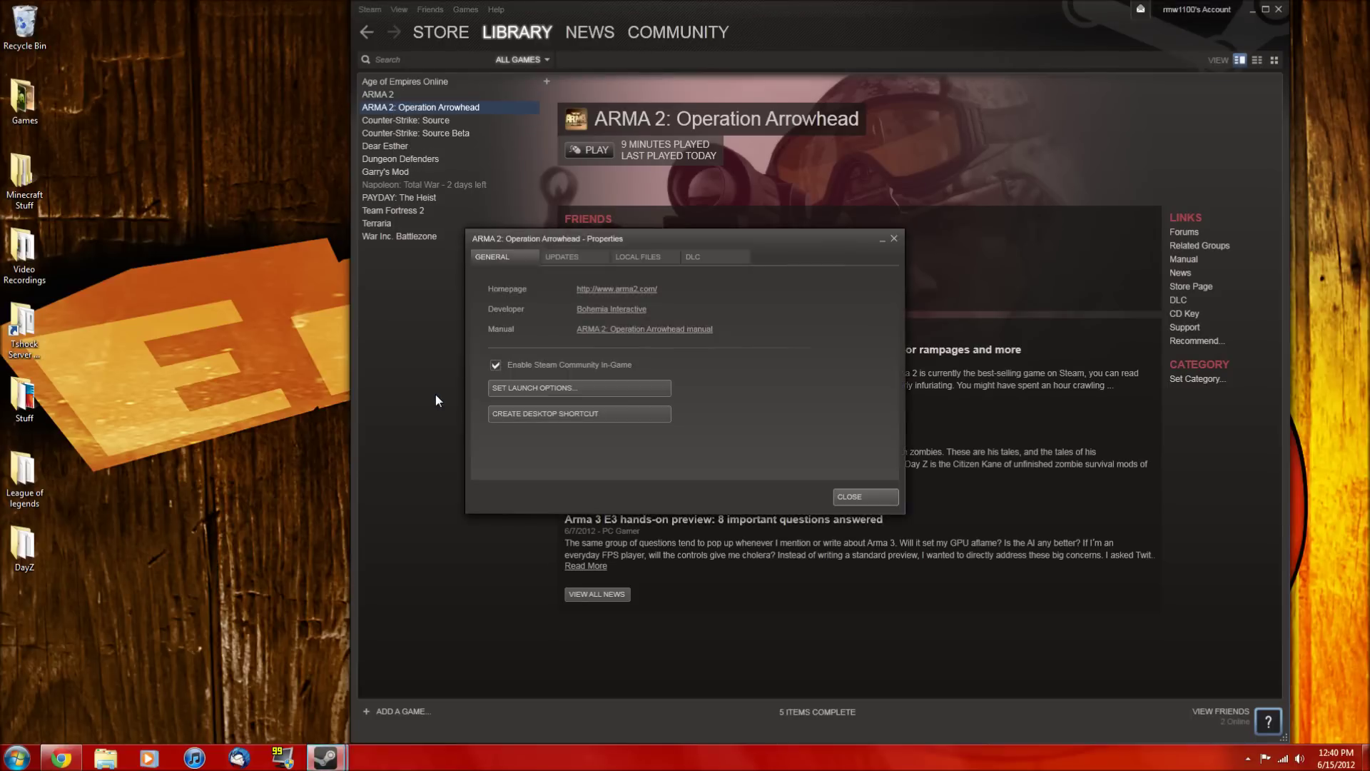
left_click(571, 389)
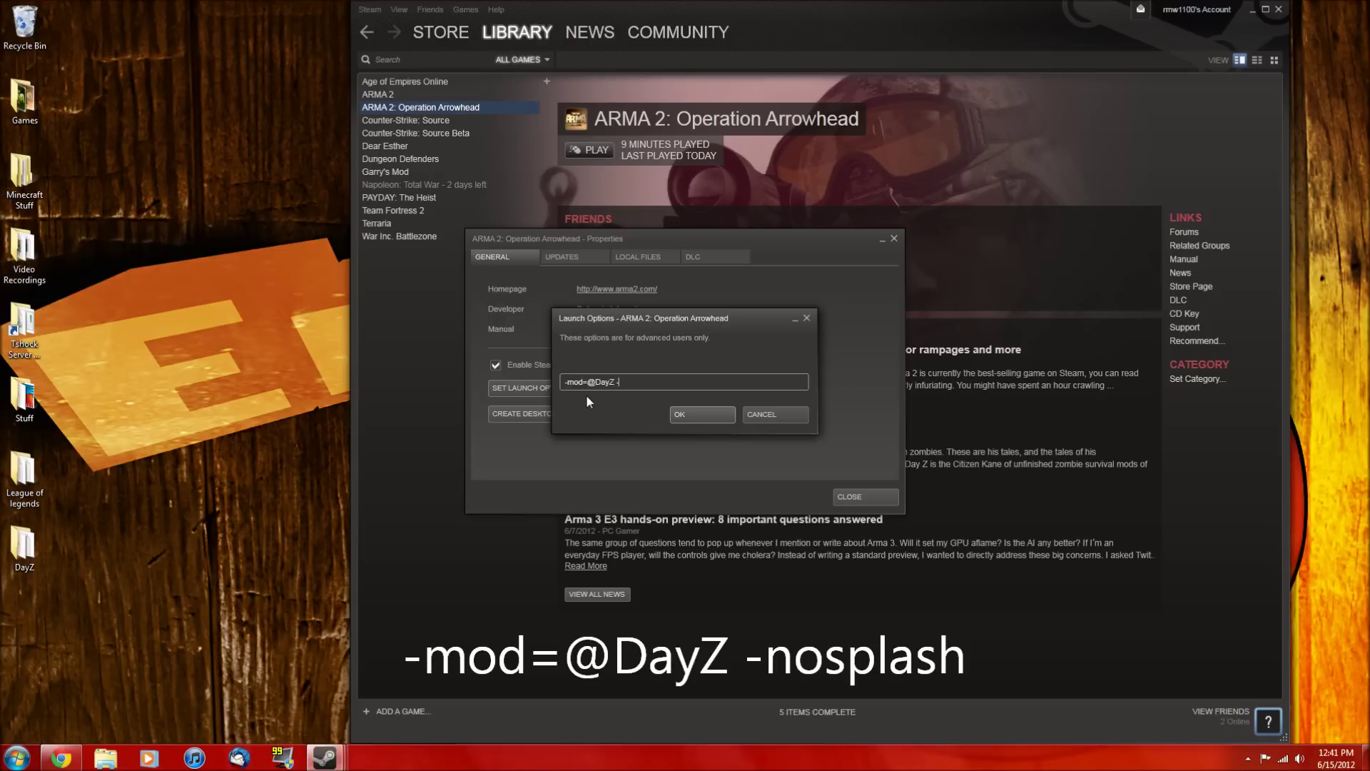
type("nosplash")
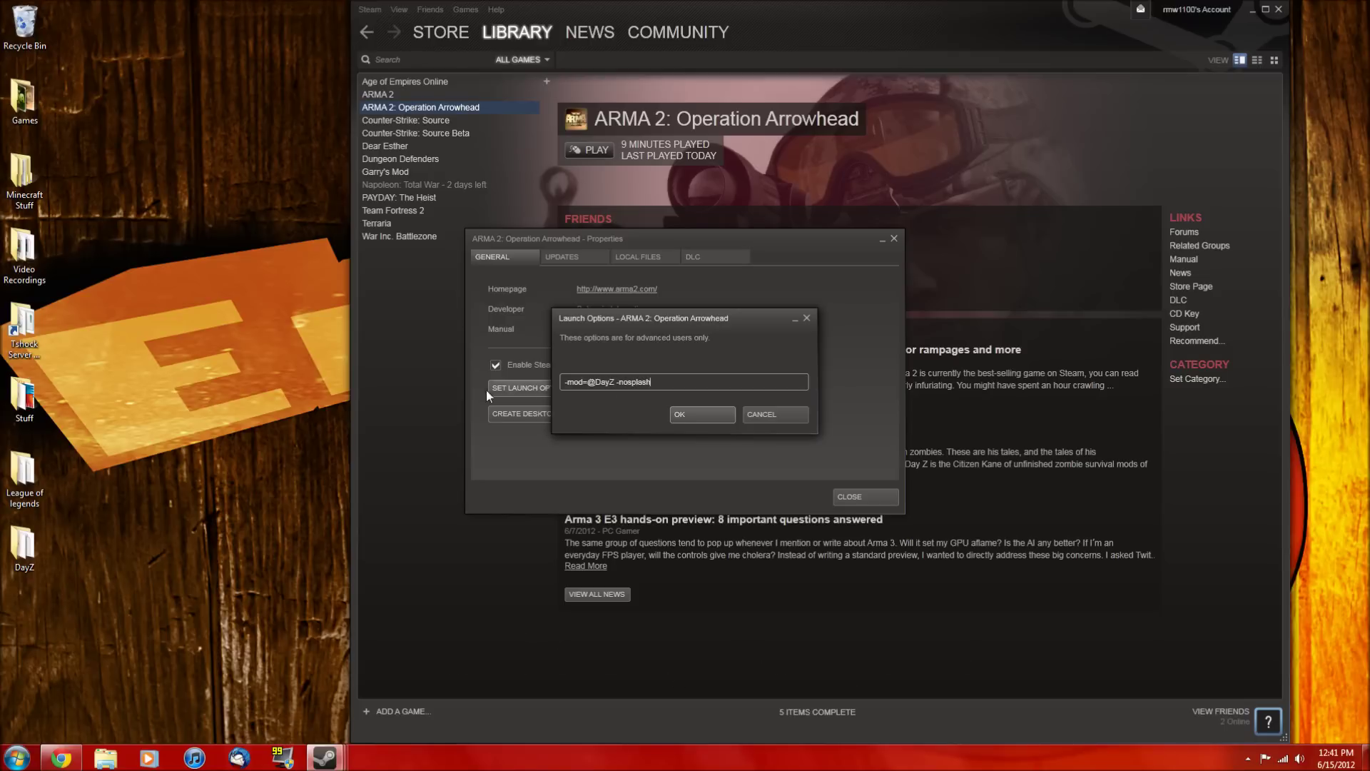
left_click(691, 414)
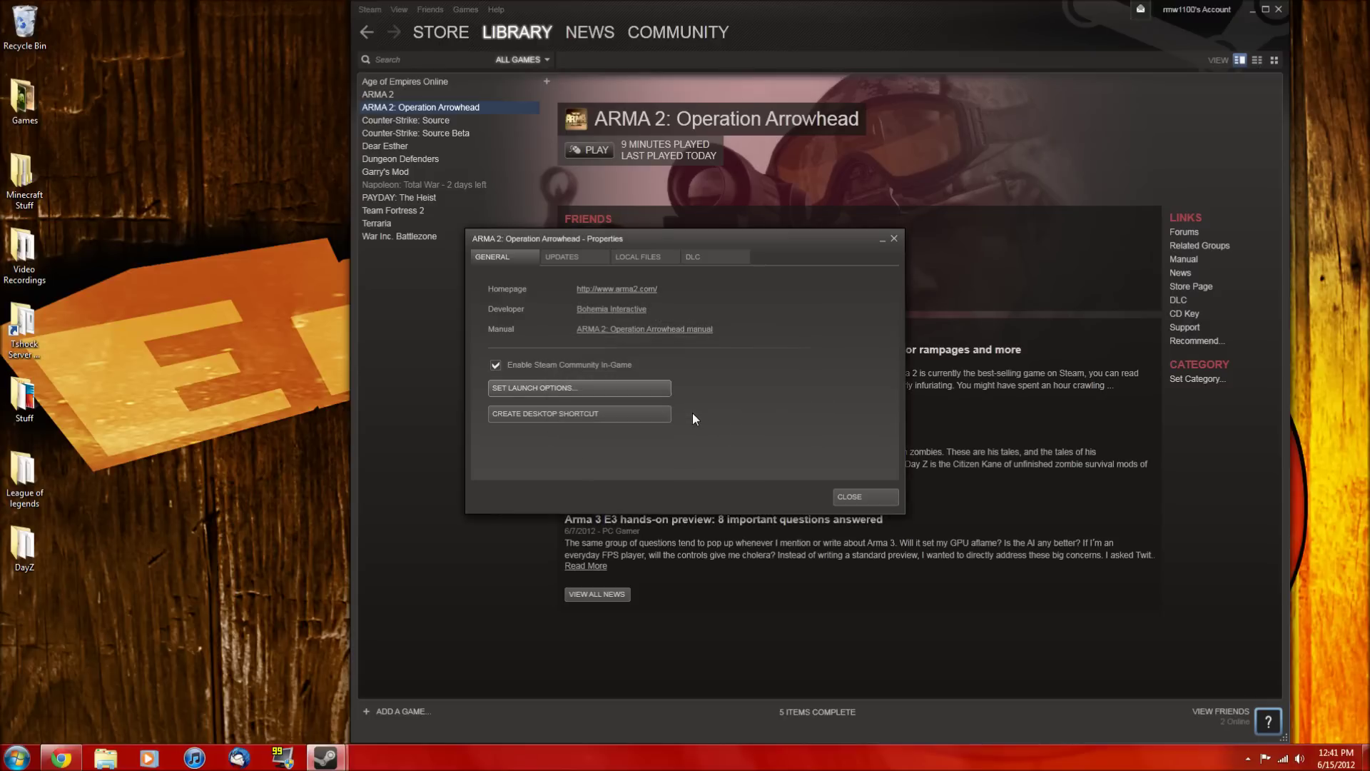
left_click(867, 498)
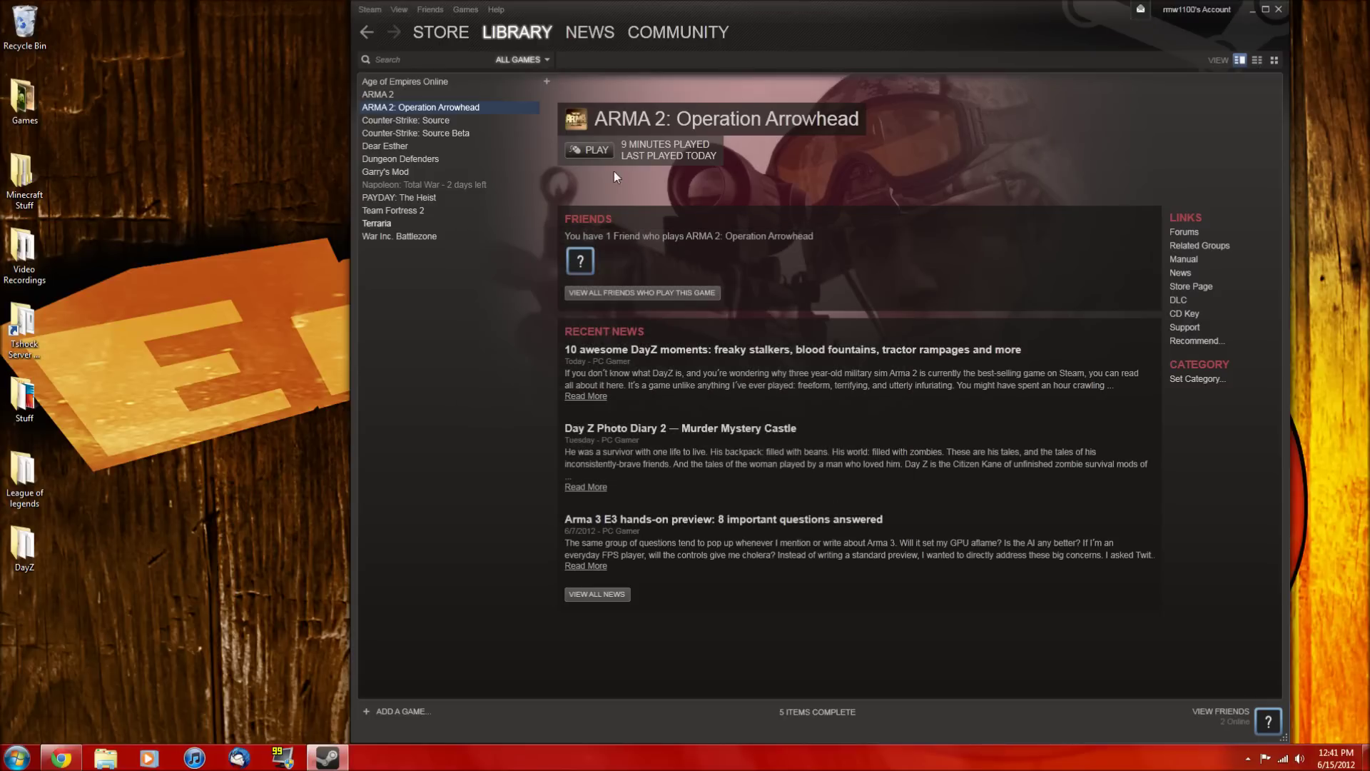
Launch ARMA 2: Operation Arrowhead from the Steam library with the ARMA 2: Combined Operations option
left_click(596, 151)
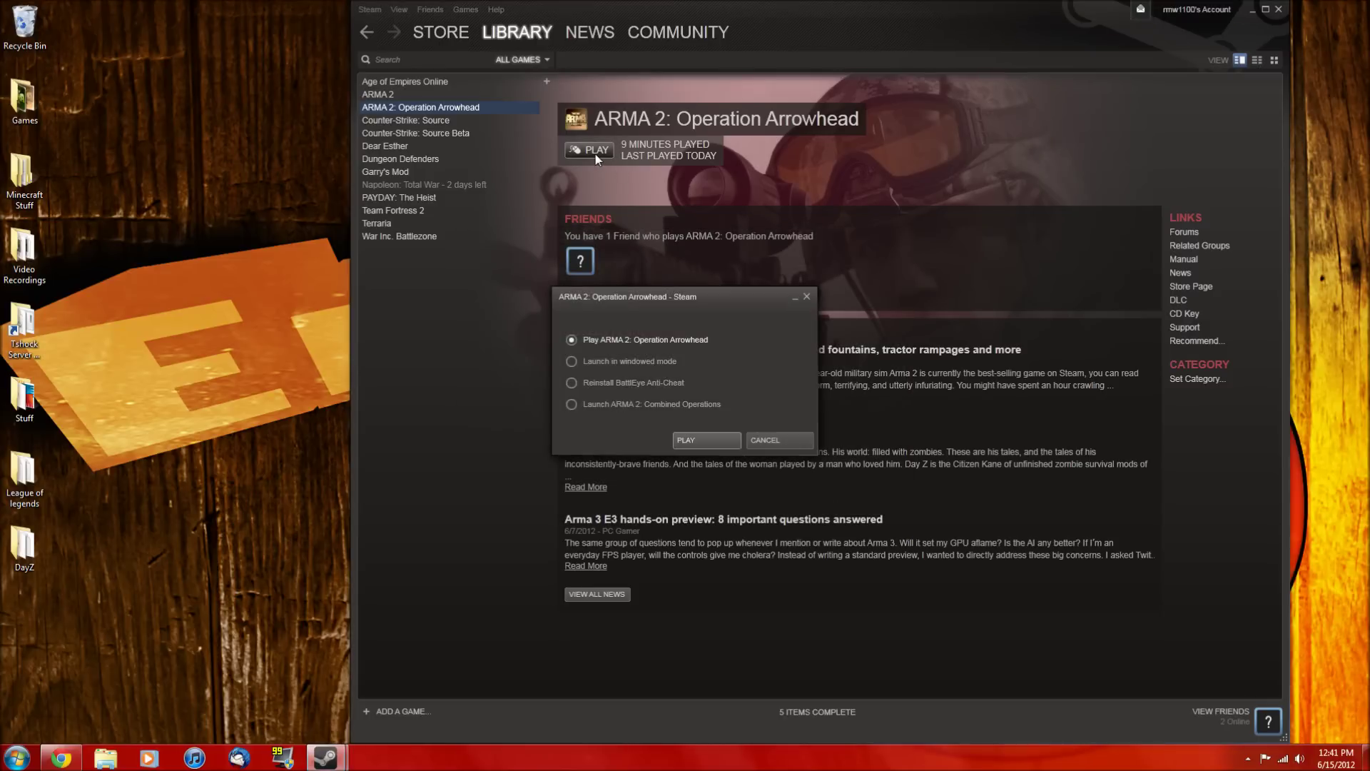
left_click(571, 406)
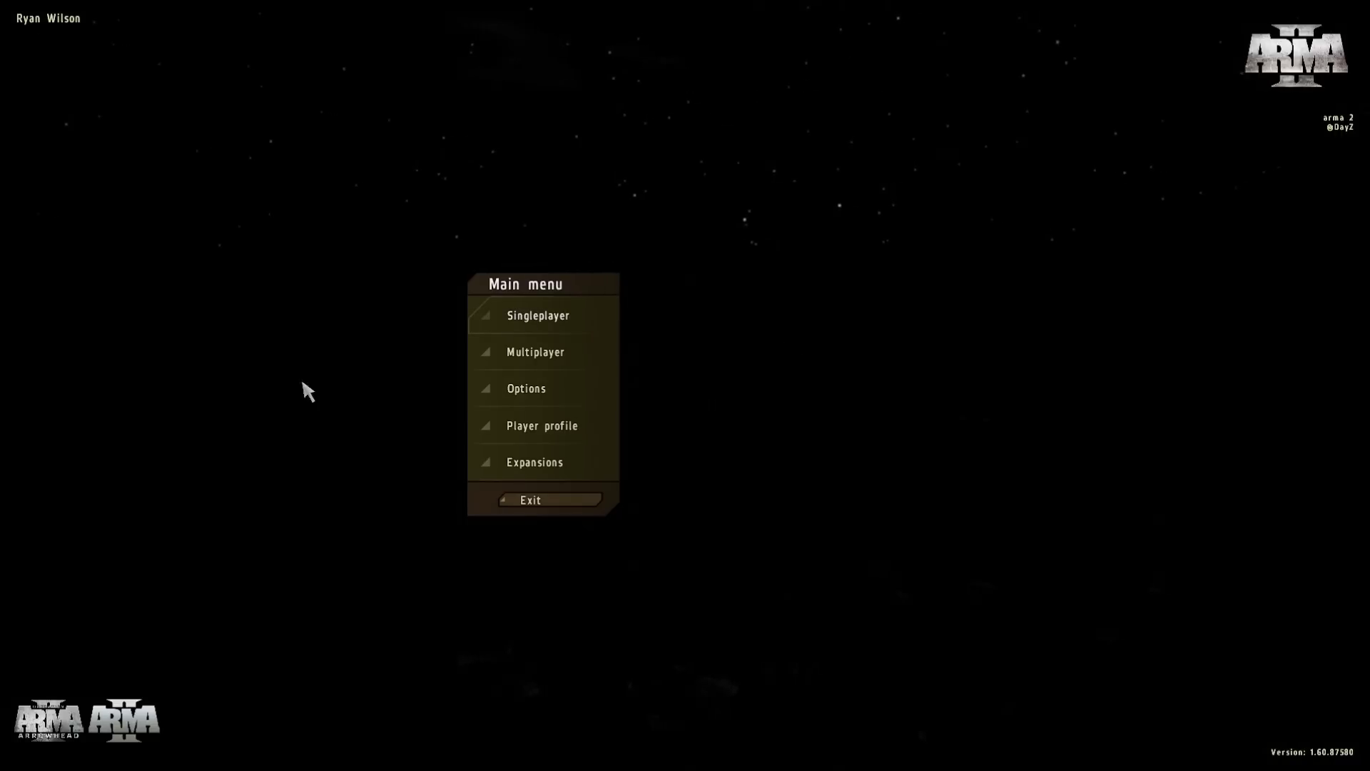
Open the game's multiplayer server browser and filter the internet servers by the host name DayZ
left_click(534, 351)
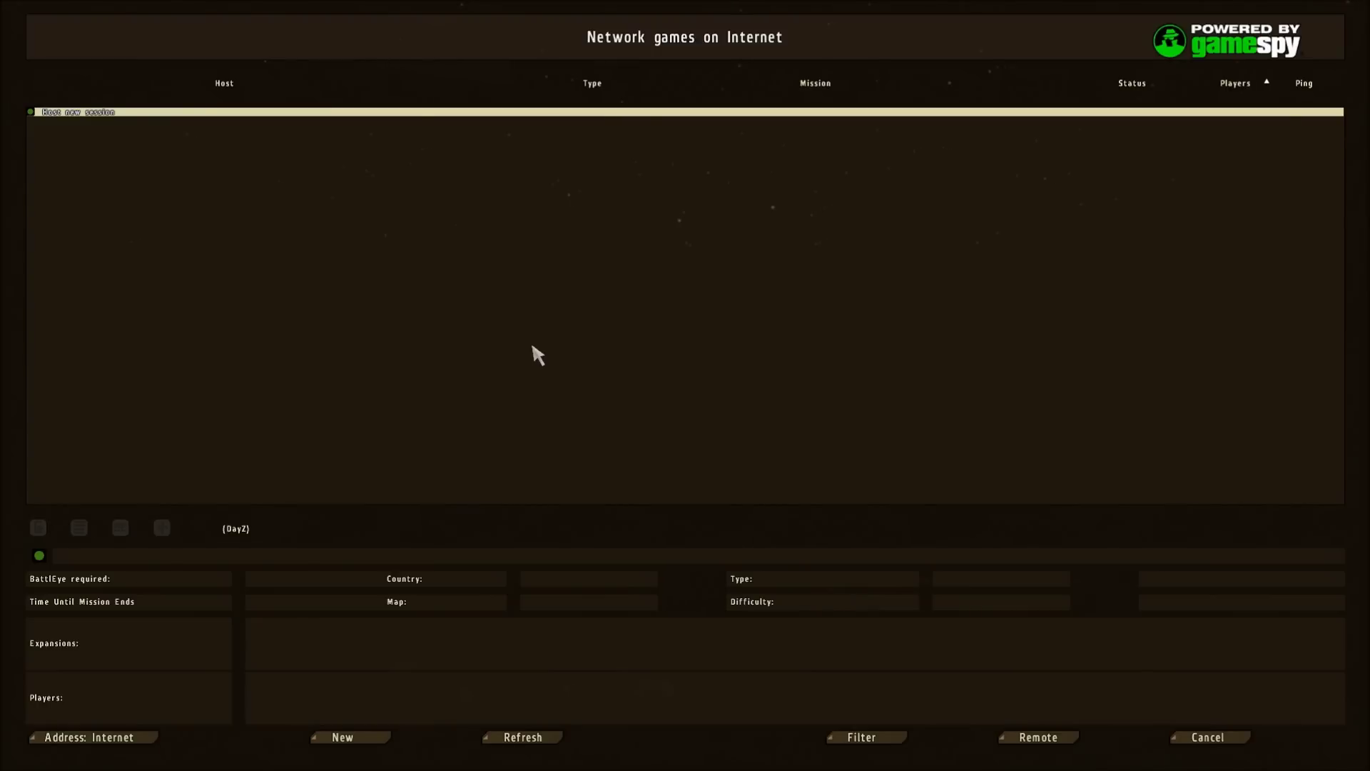
left_click(879, 739)
left_click(642, 309)
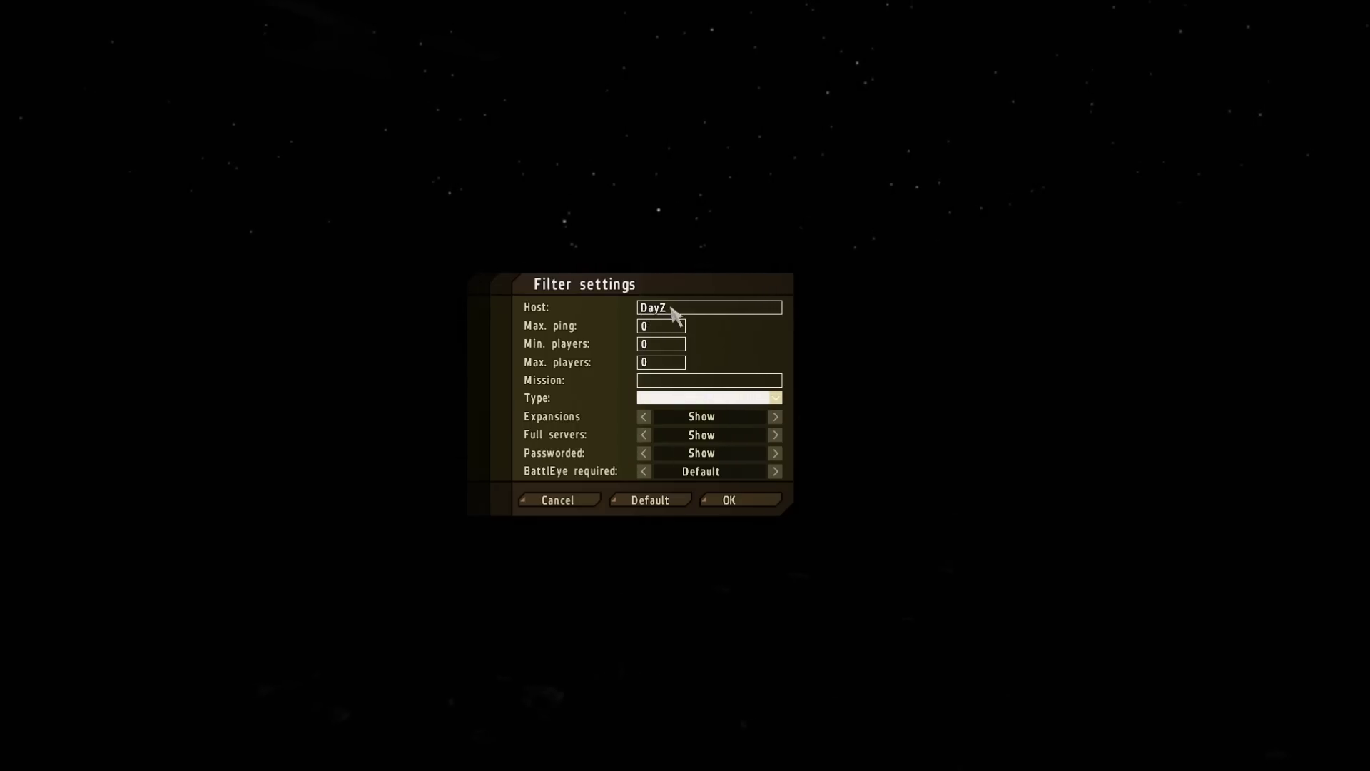
left_click(752, 504)
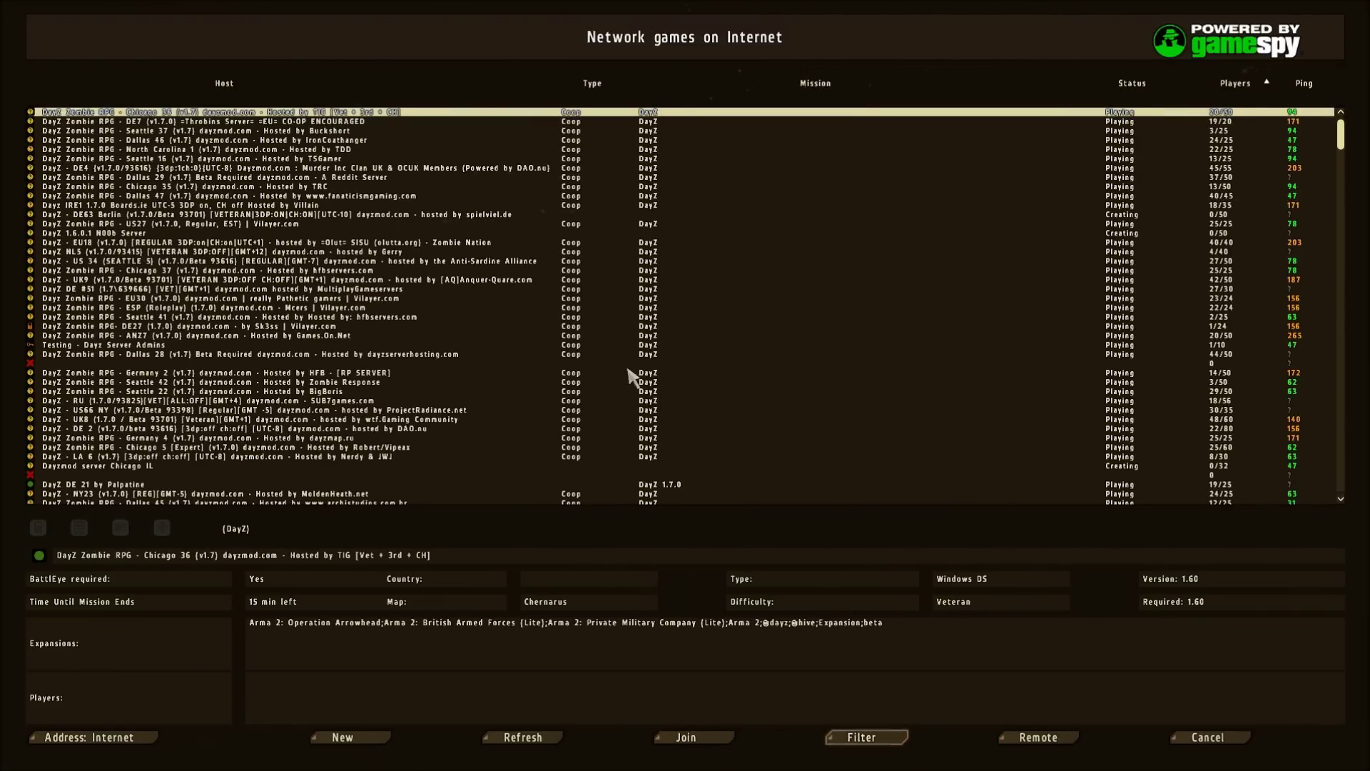